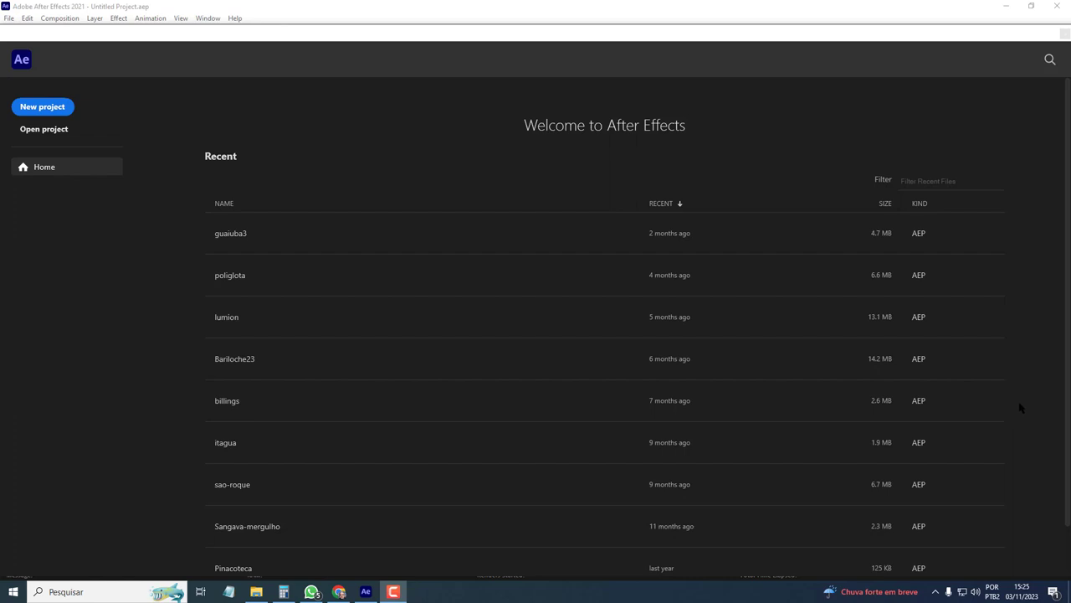
# Step: Start a new project with a composition from E:\Temp-video\atomo\atomo-premiere.mp4
pyautogui.click(52, 110)
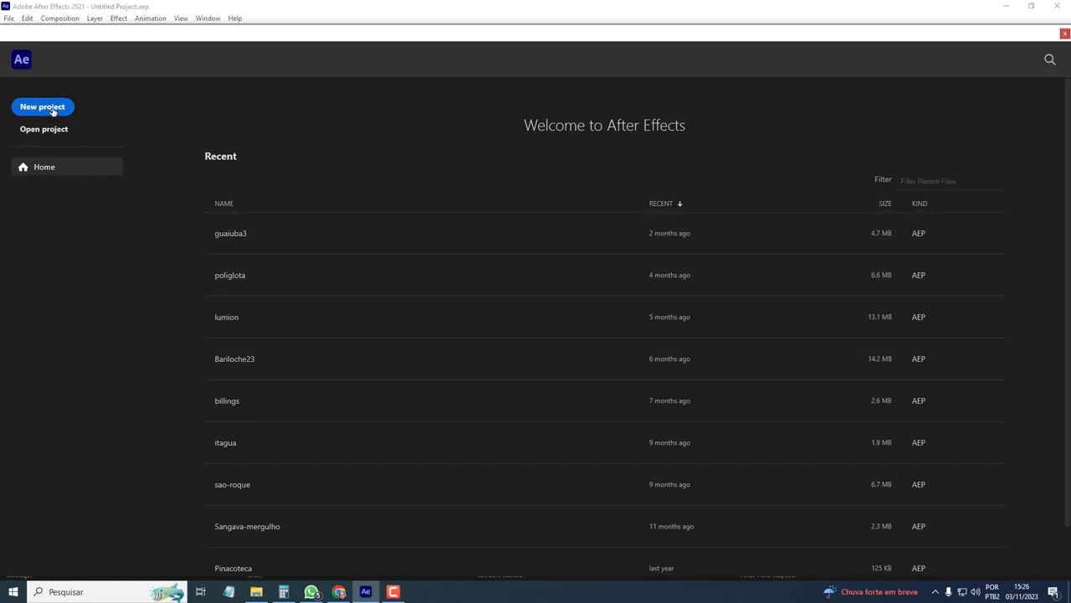
pyautogui.click(52, 110)
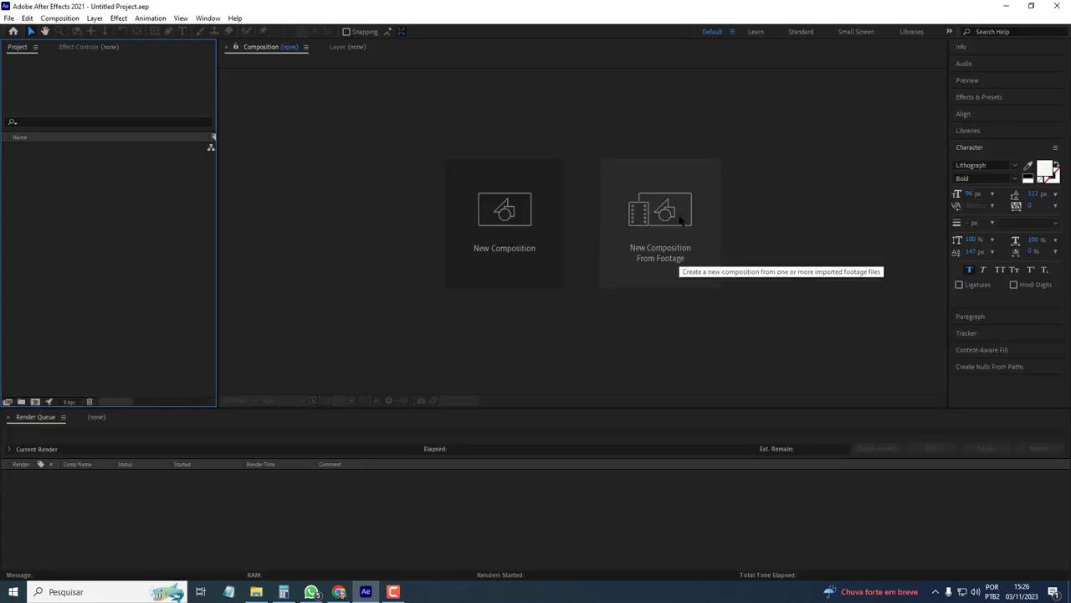
pyautogui.click(680, 216)
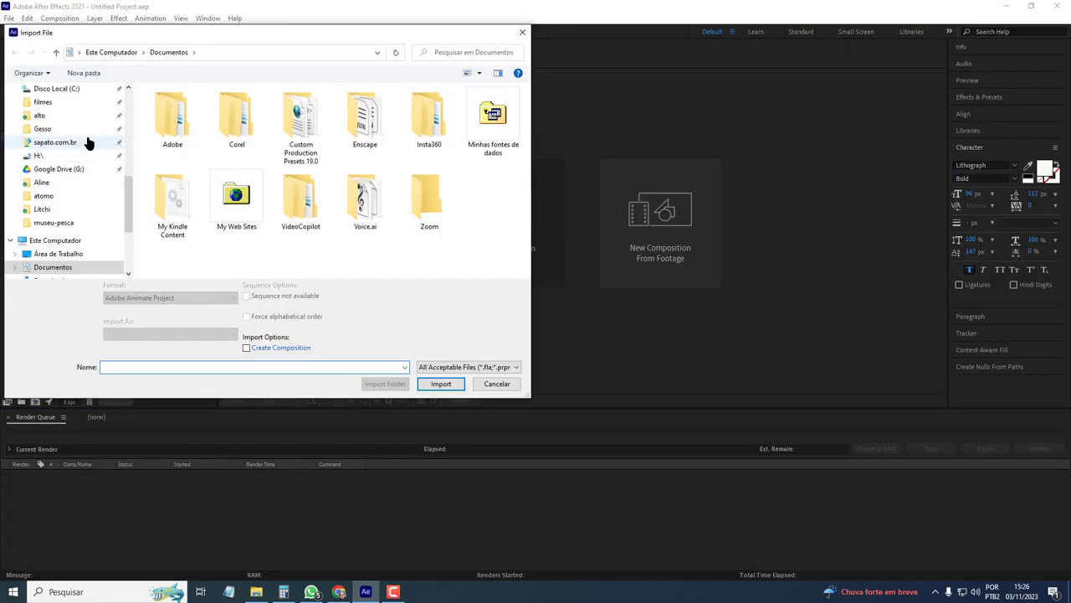
pyautogui.scroll(3, 89, 143)
pyautogui.click(41, 172)
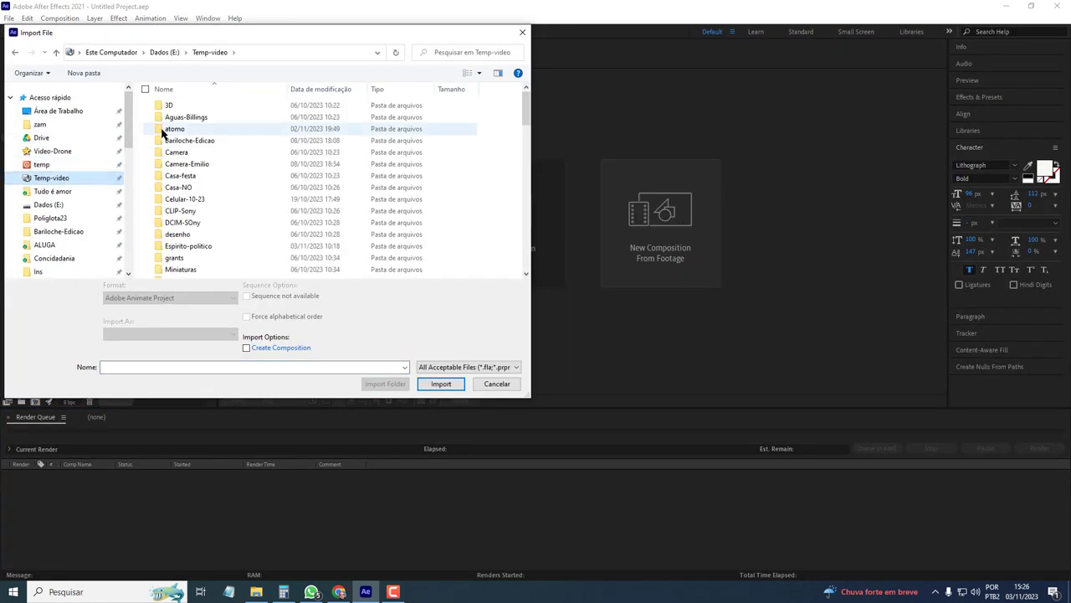
pyautogui.doubleClick(192, 129)
pyautogui.click(299, 121)
pyautogui.click(439, 383)
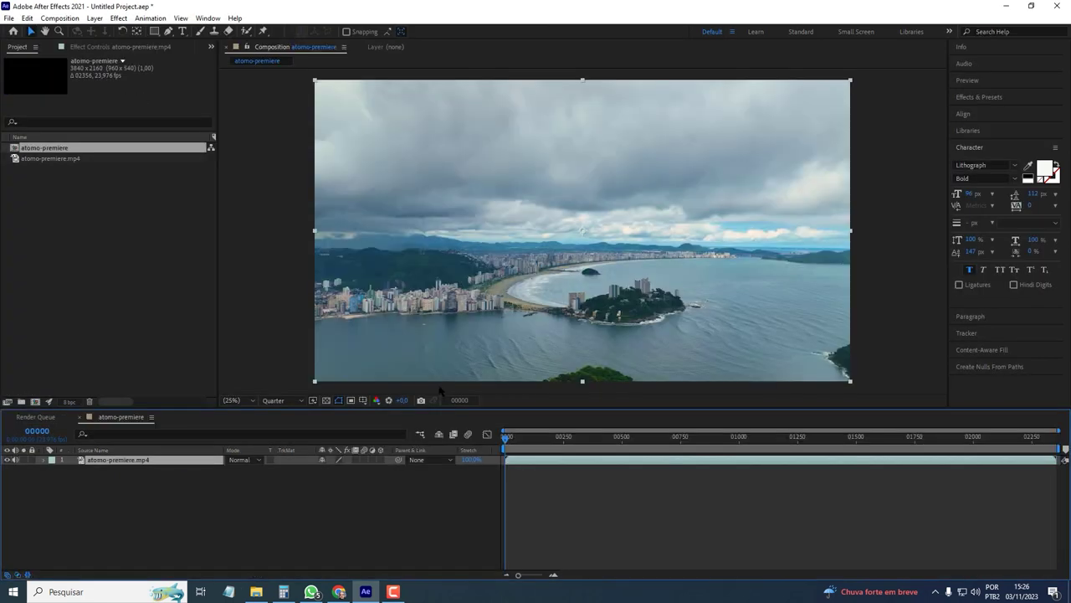
# Step: Play the drone clip to frame 00195, then switch preview resolution from Quarter to Full
pyautogui.press('space')
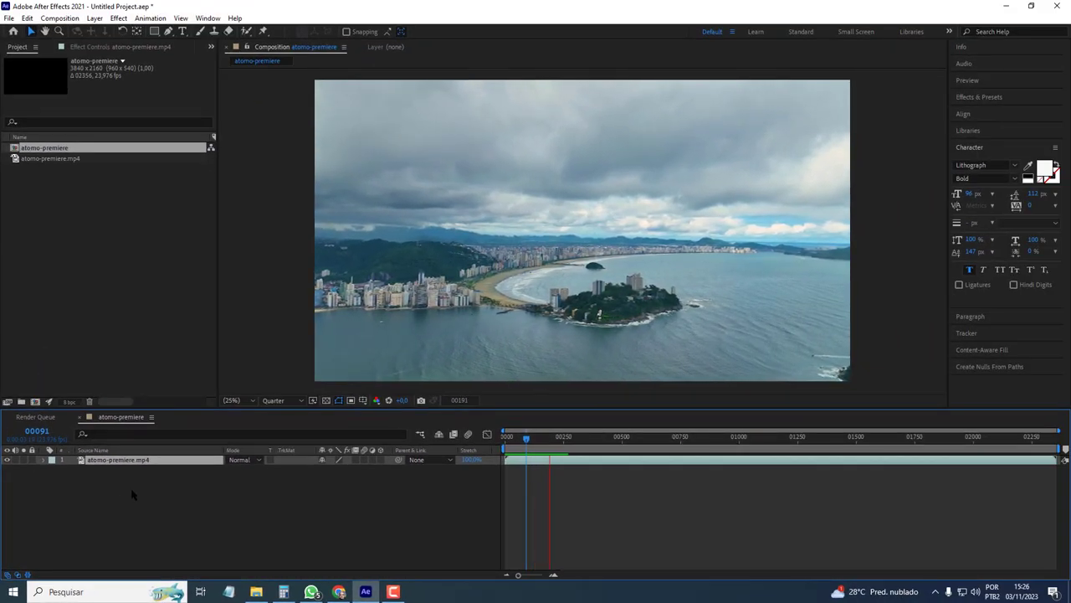
pyautogui.press('space')
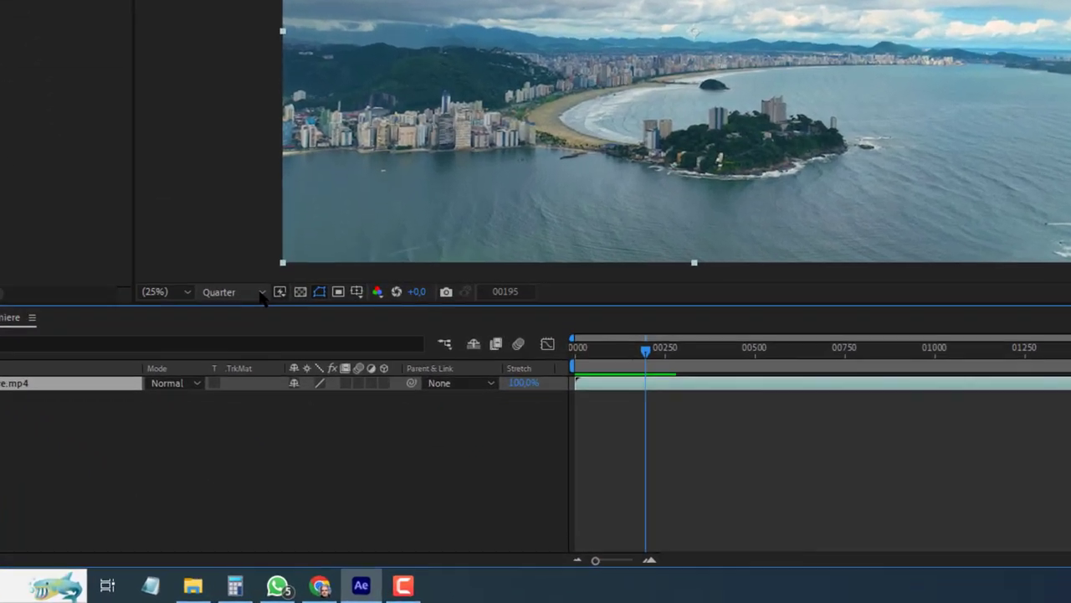
pyautogui.click(277, 400)
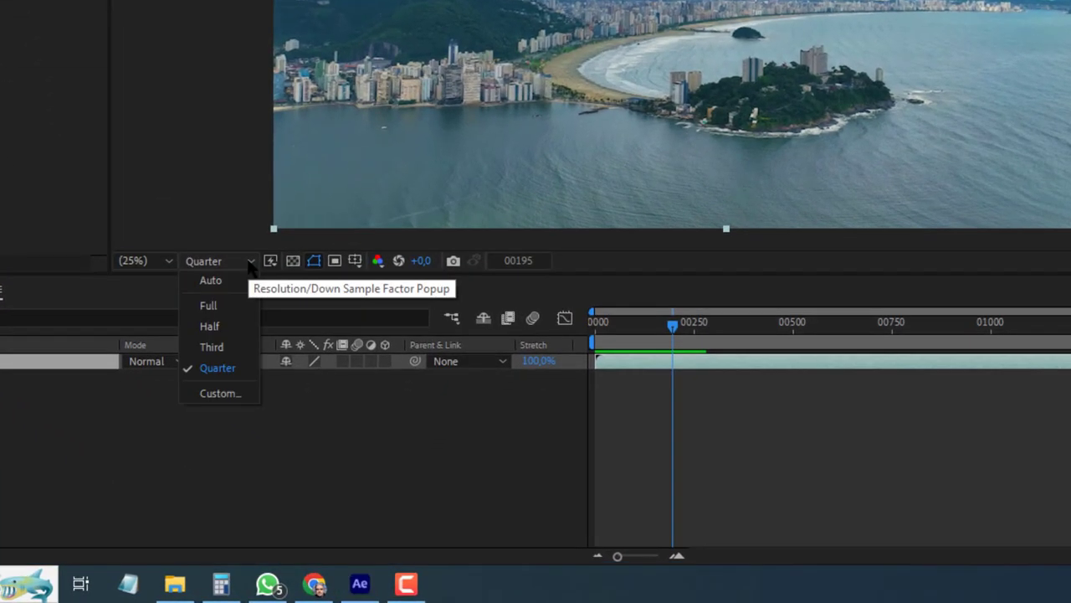
pyautogui.click(228, 308)
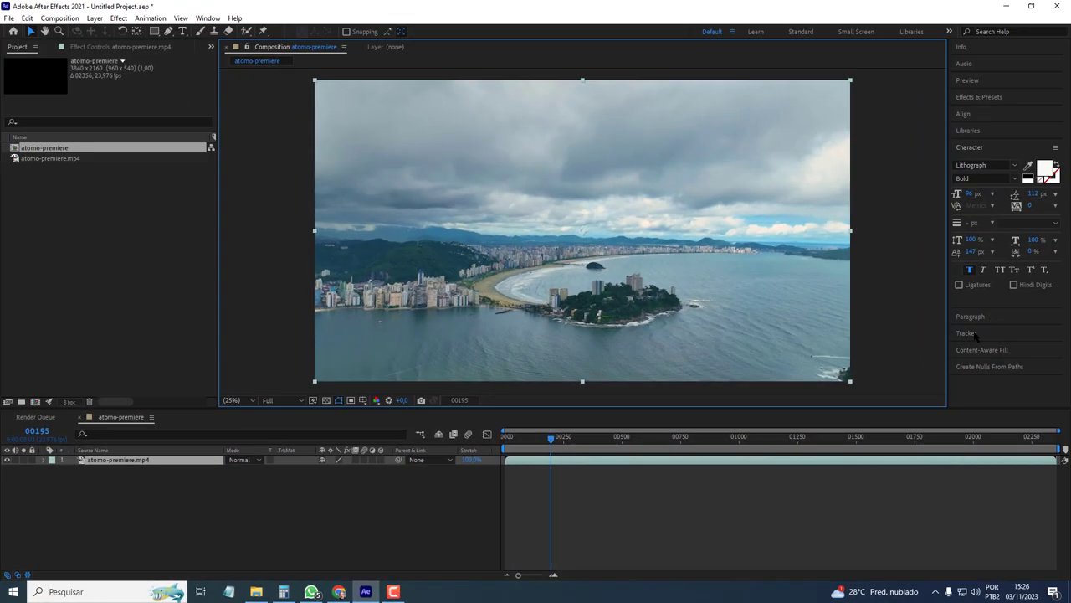
# Step: Run a 3D Camera Tracker analysis on the footage and save the project as atomo.aep
pyautogui.click(973, 334)
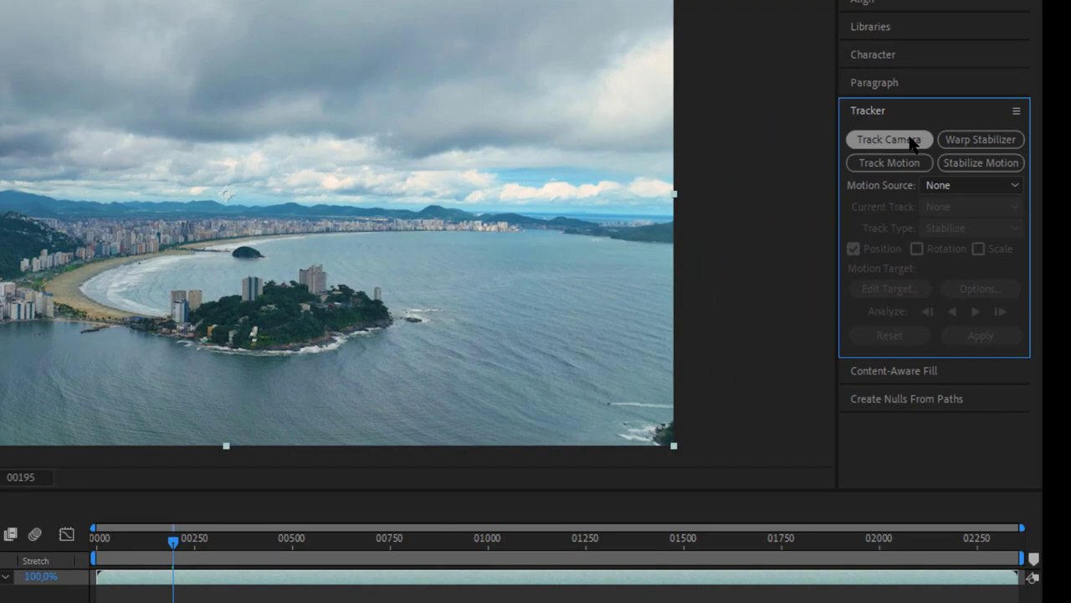
pyautogui.click(912, 142)
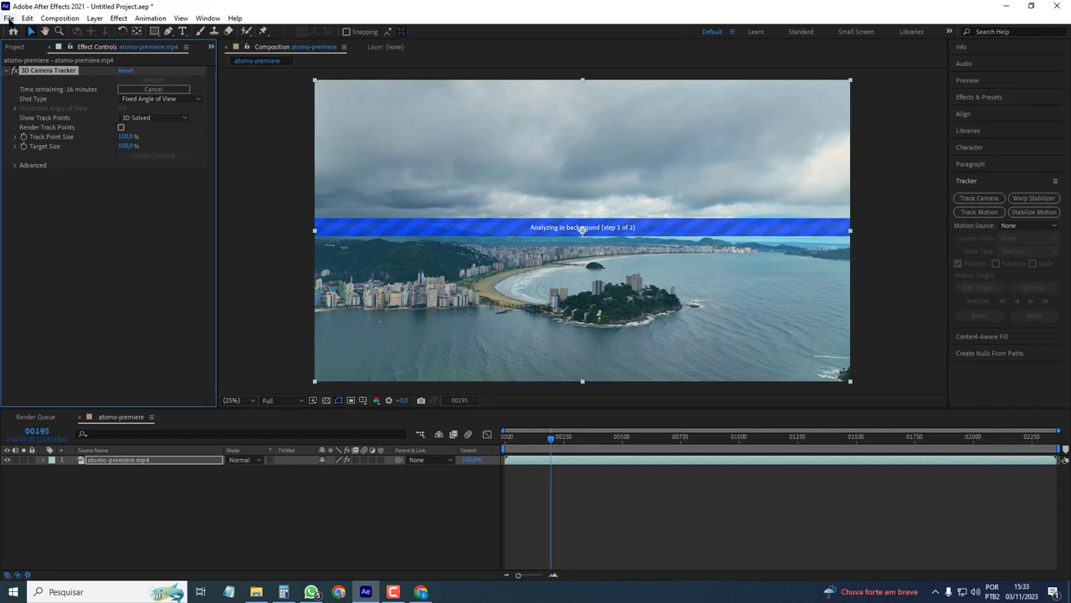
pyautogui.click(8, 17)
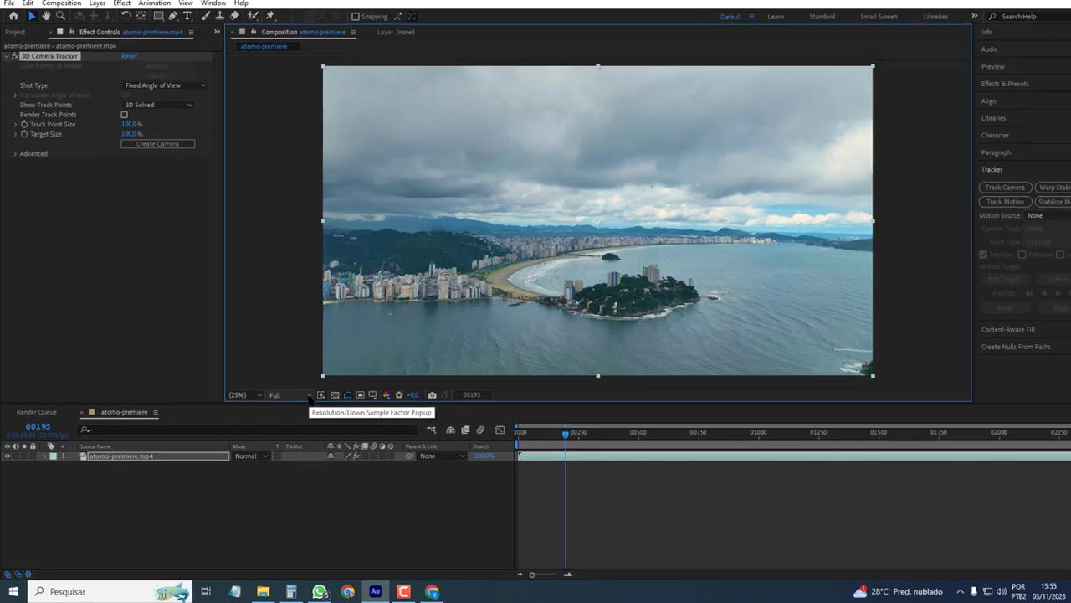
# Step: Drop preview resolution to Quarter and move the current time to frame 02280
pyautogui.click(299, 401)
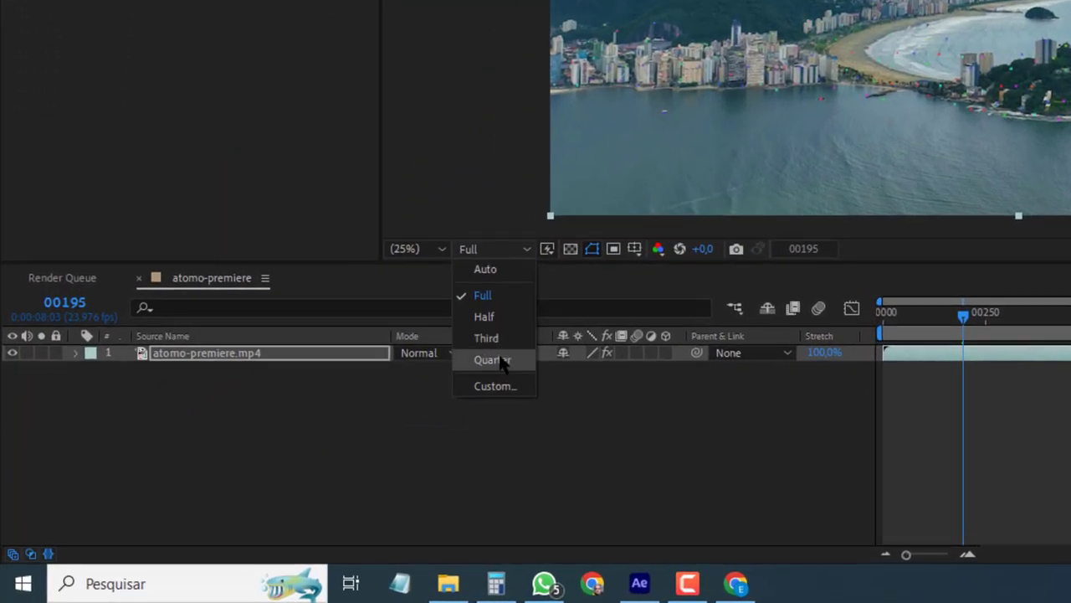
pyautogui.click(443, 388)
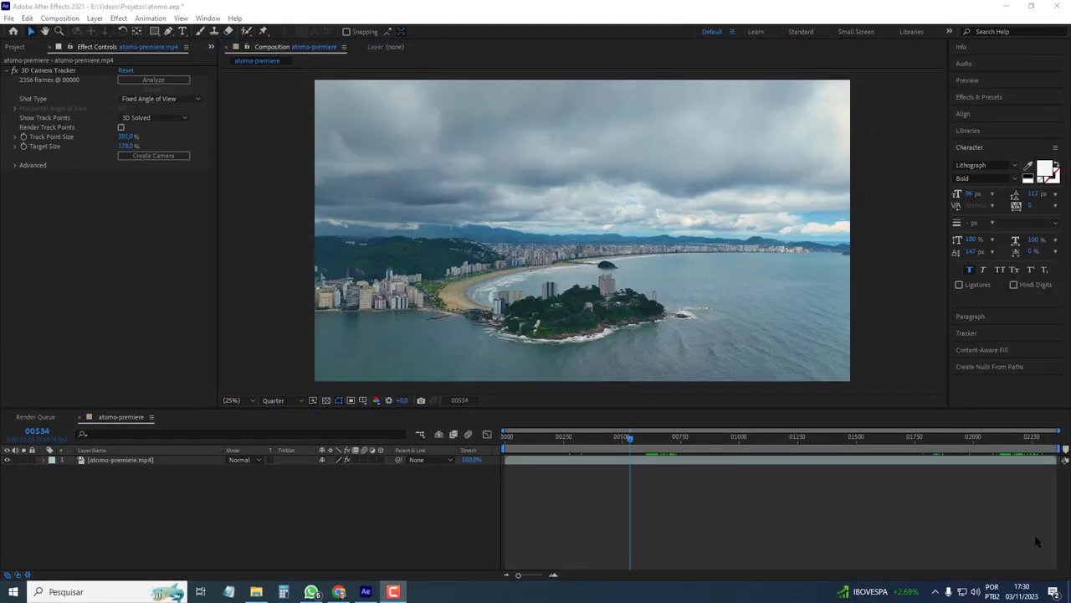
pyautogui.click(997, 442)
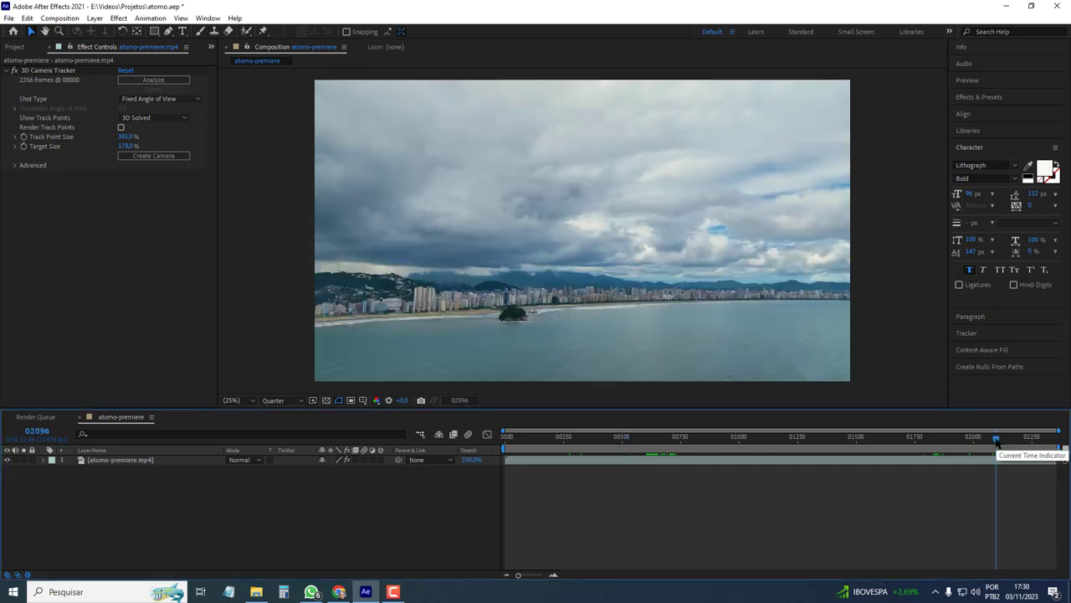
pyautogui.moveTo(996, 442)
pyautogui.mouseDown()
pyautogui.moveTo(1047, 448)
pyautogui.moveTo(1030, 445)
pyautogui.mouseUp()
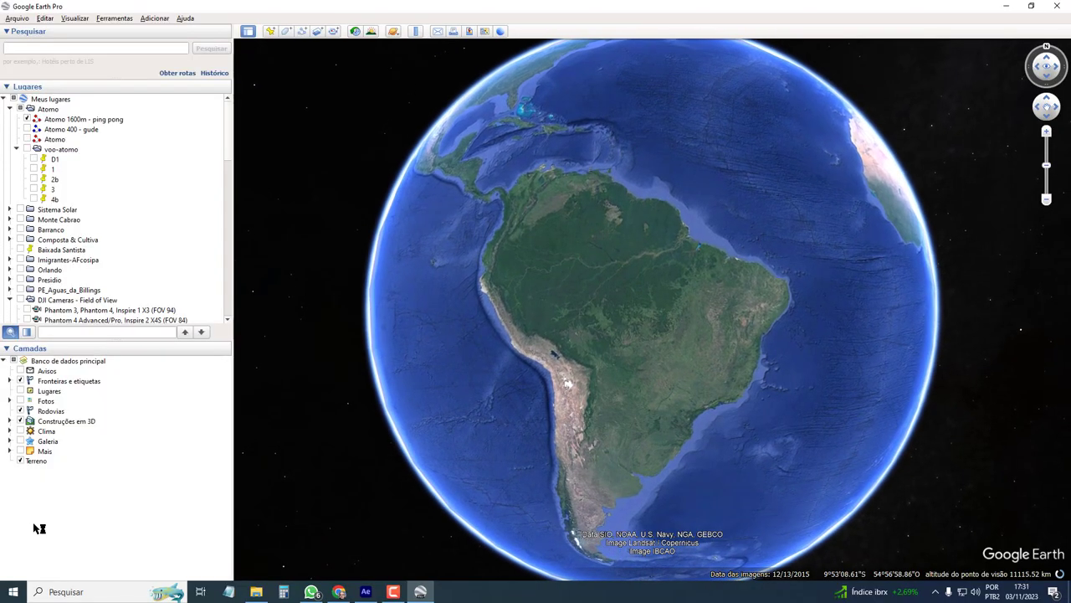
# Step: Fly to the 4b placemark in the voo-atomo folder, then return to After Effects
pyautogui.click(63, 149)
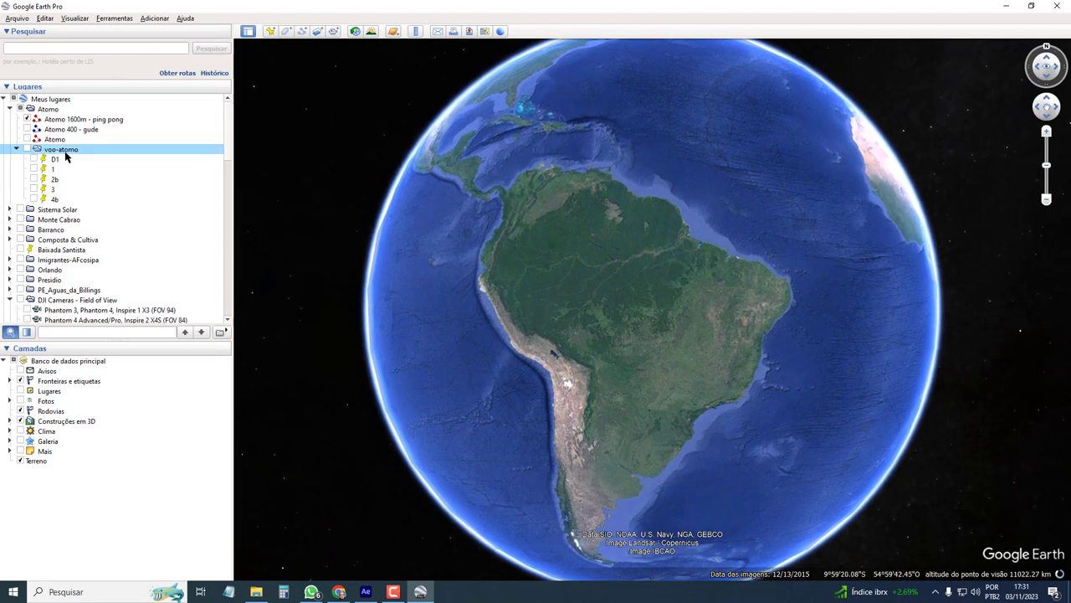
pyautogui.click(52, 200)
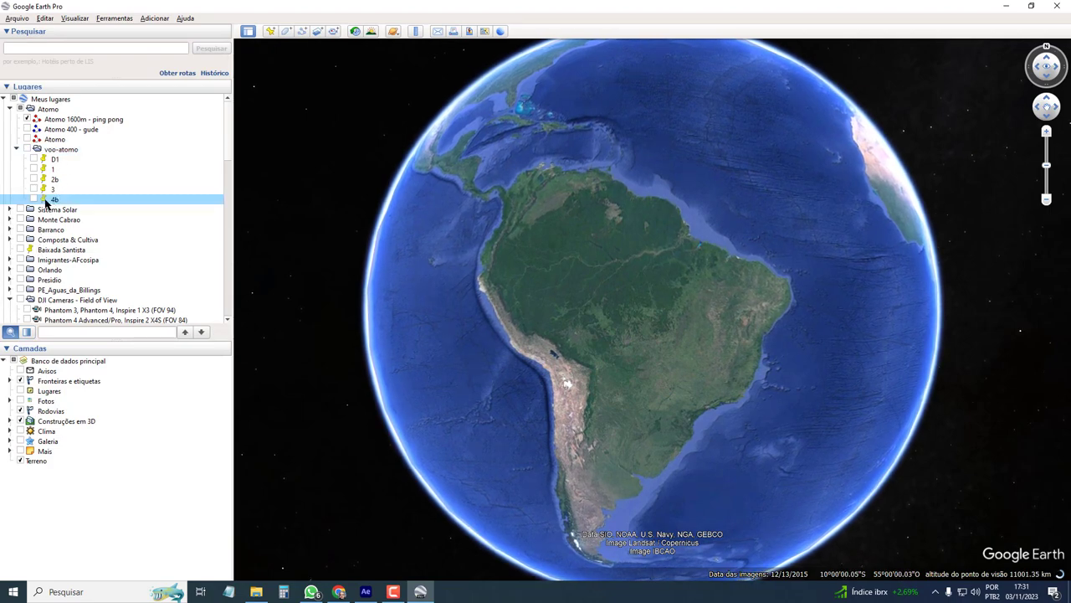
pyautogui.doubleClick(48, 201)
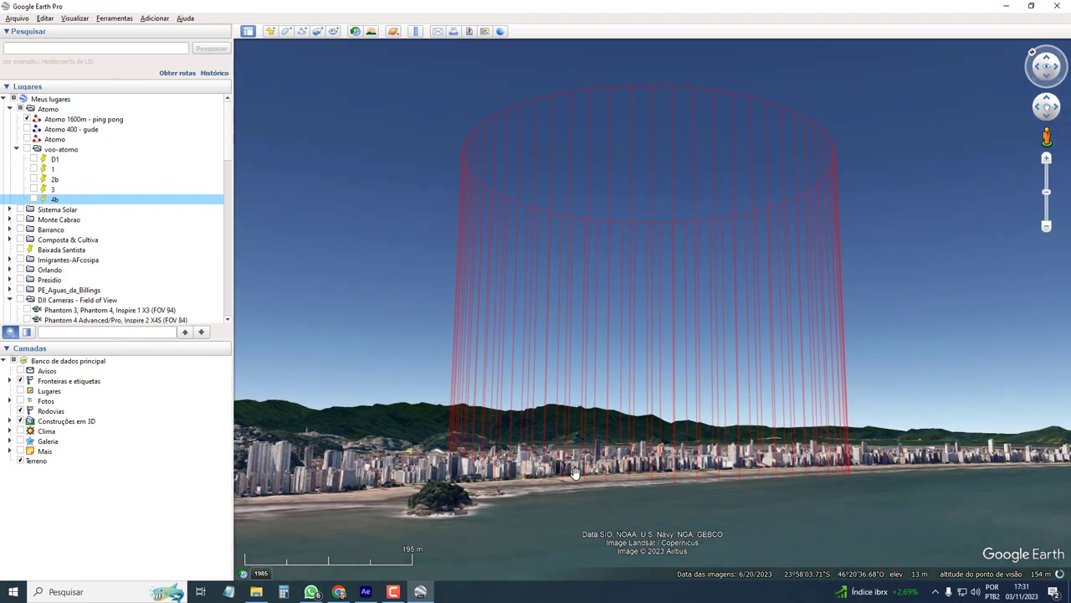
pyautogui.click(368, 594)
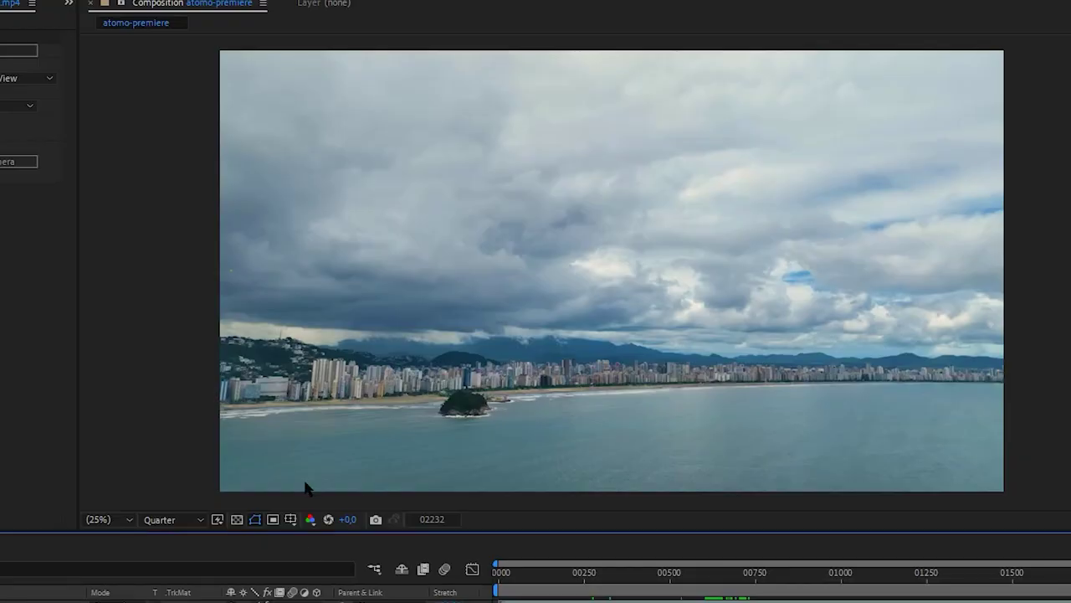
# Step: Undo the accidental nudge of the footage layer, then bring Google Earth Pro forward
pyautogui.click(295, 351)
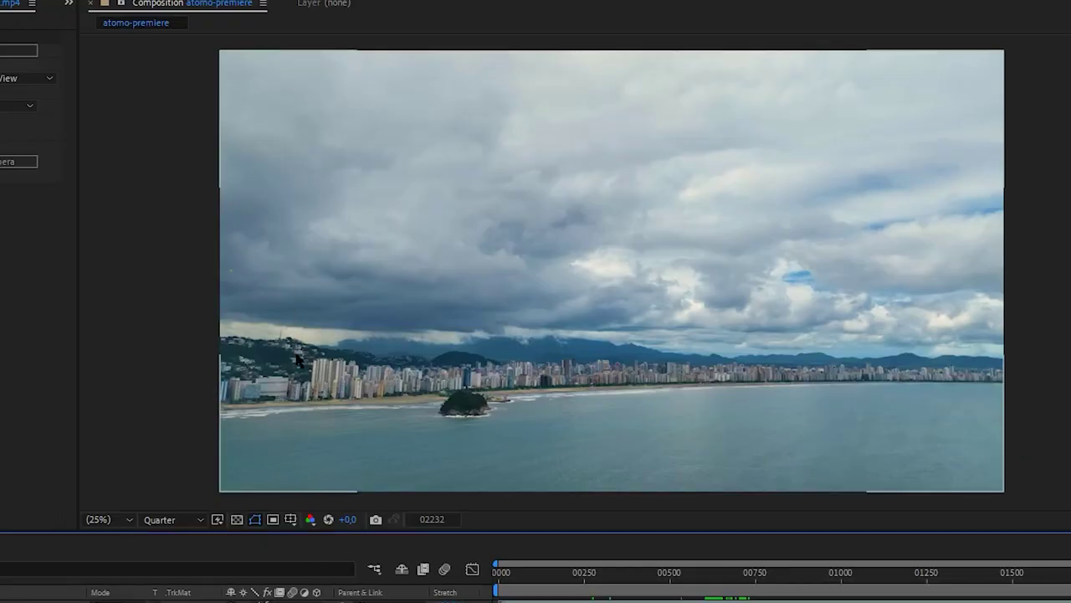
pyautogui.click(295, 420)
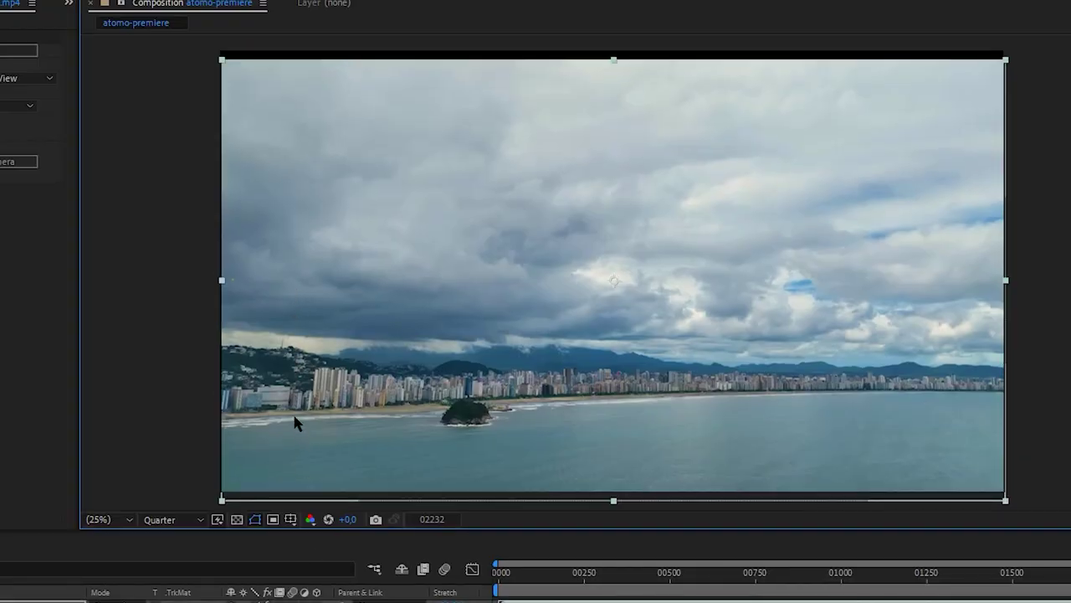
pyautogui.hotkey('ctrl', 'z')
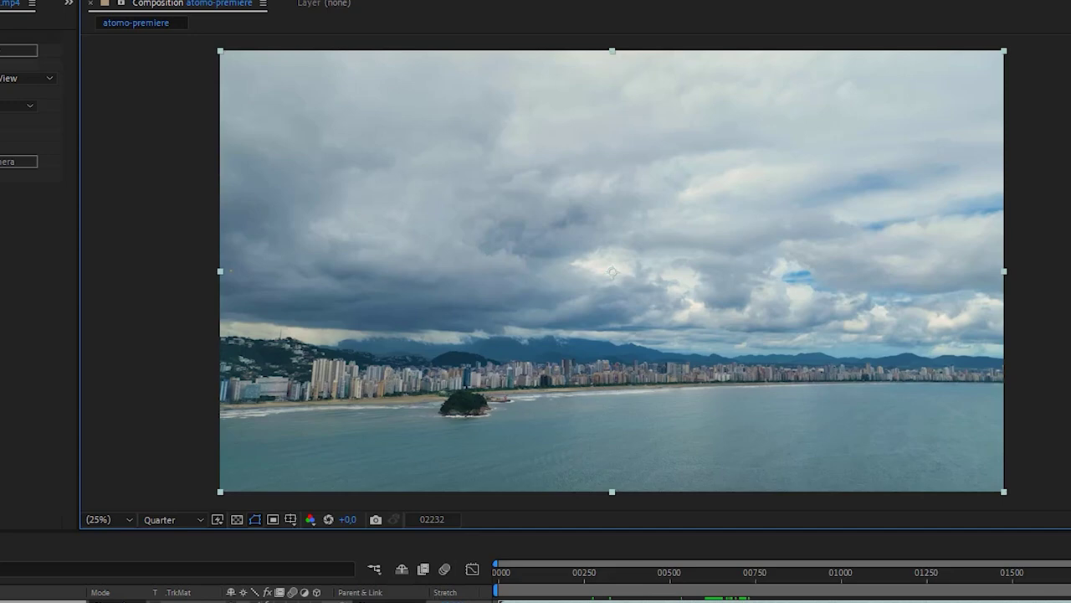
pyautogui.moveTo(420, 591)
pyautogui.click(418, 544)
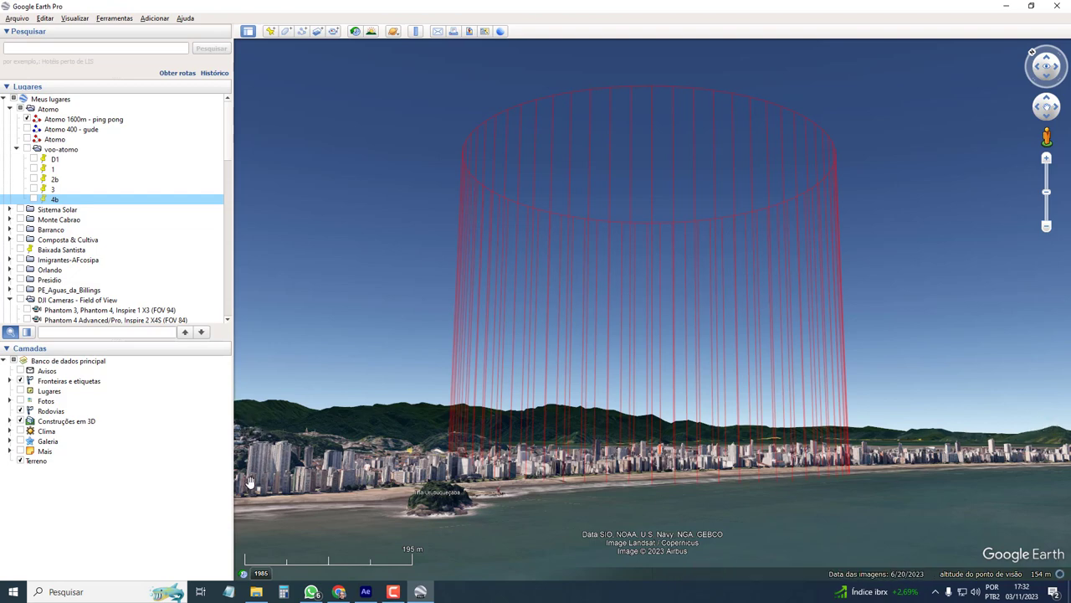
# Step: Return to After Effects with atomo-premiere showing at frame 02232
pyautogui.click(365, 592)
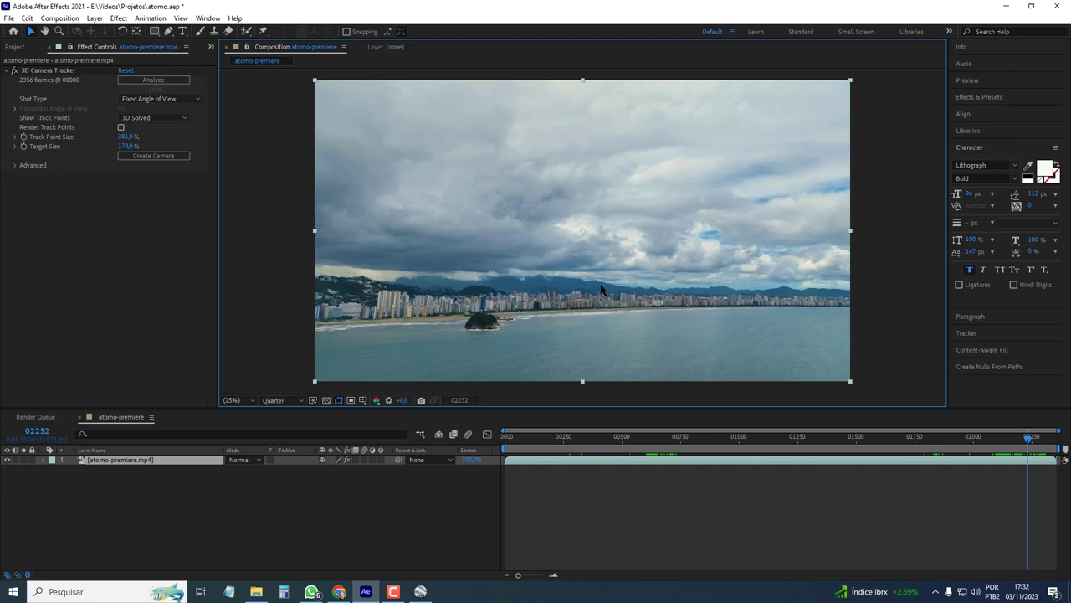
# Step: Add an 'o' text layer in the sky and display the 3D Camera Tracker's track points
pyautogui.click(183, 31)
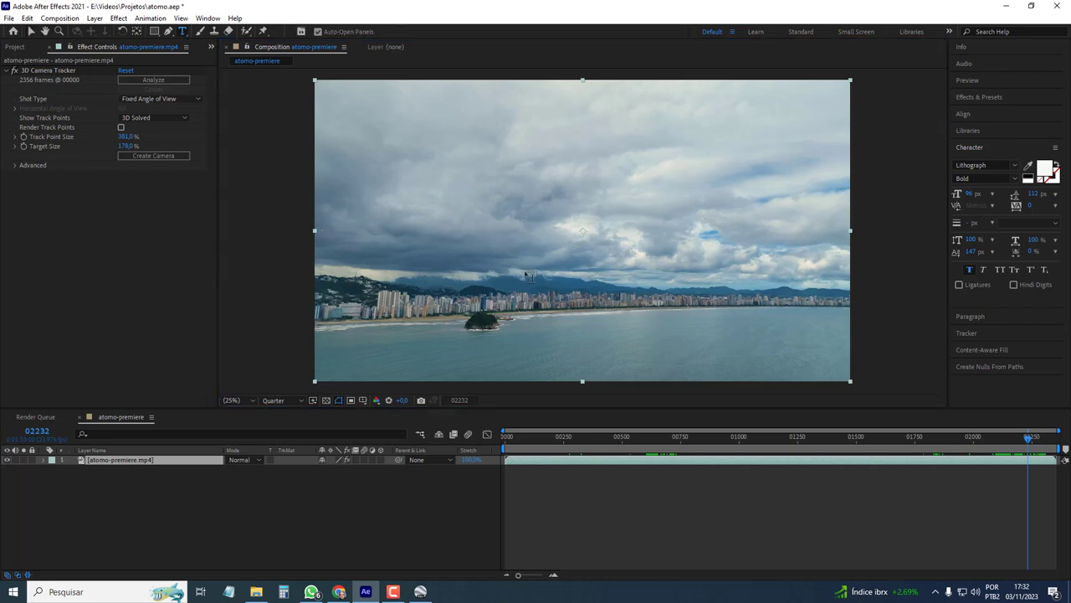
pyautogui.click(588, 260)
pyautogui.write('o')
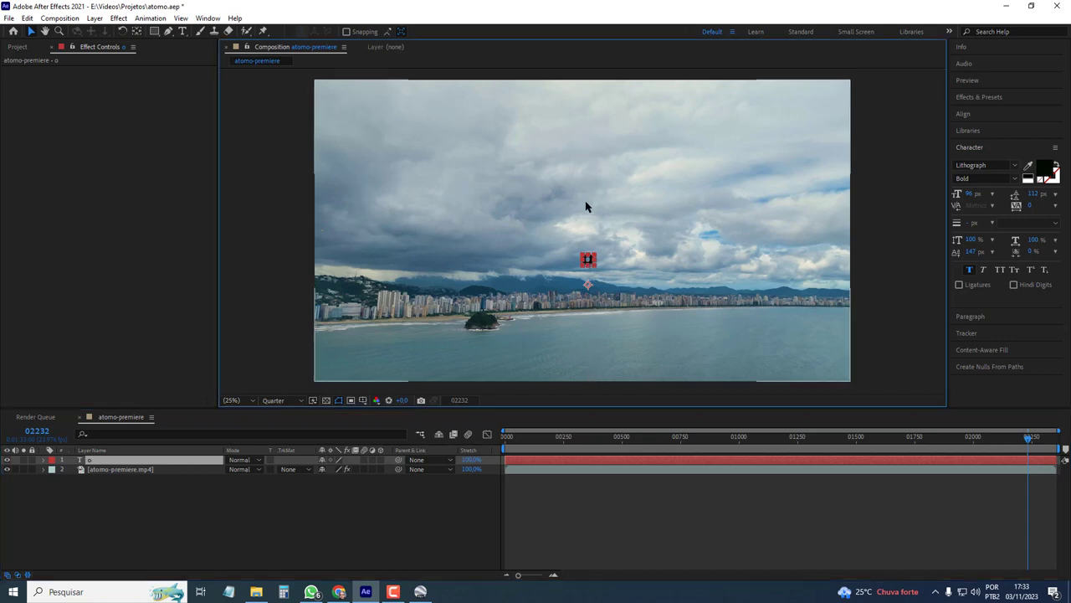
pyautogui.click(135, 472)
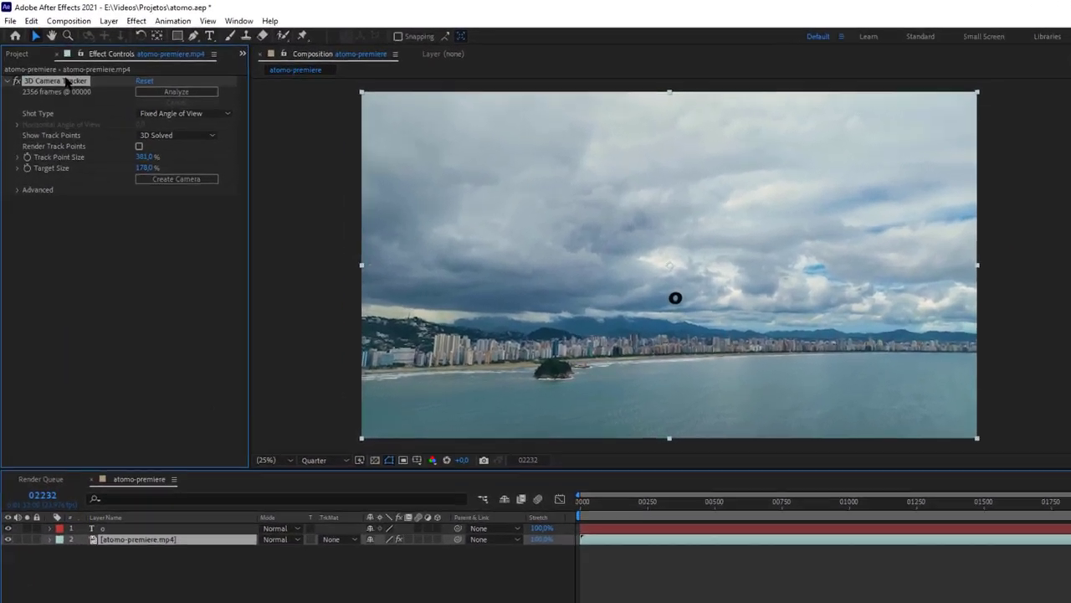
pyautogui.click(66, 82)
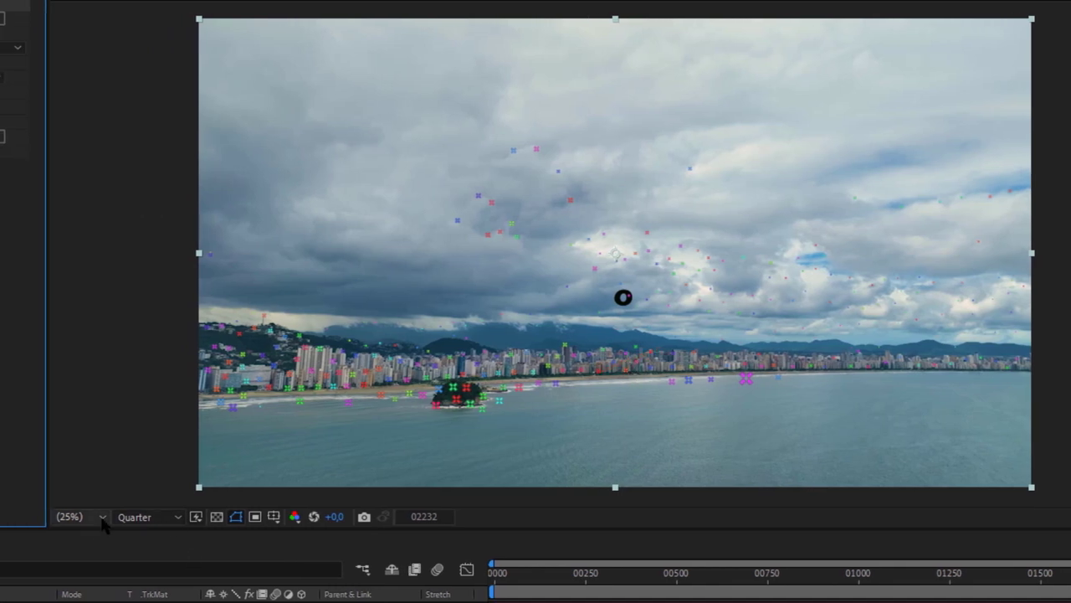
# Step: View at 50% and Full resolution, then select track points over the skyline buildings
pyautogui.click(102, 519)
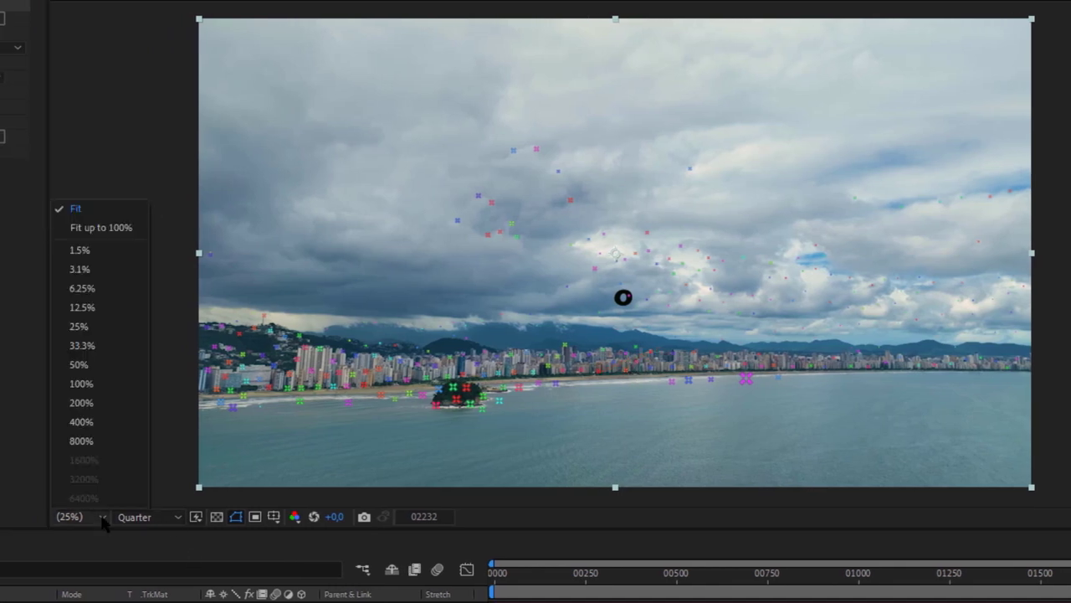
pyautogui.click(80, 365)
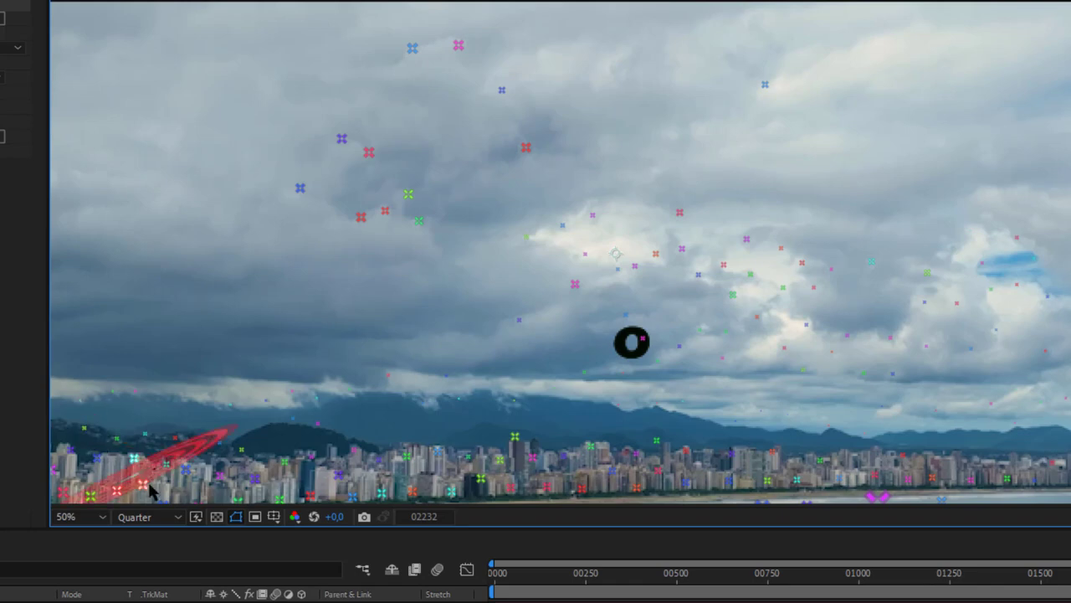
pyautogui.click(177, 518)
pyautogui.click(154, 557)
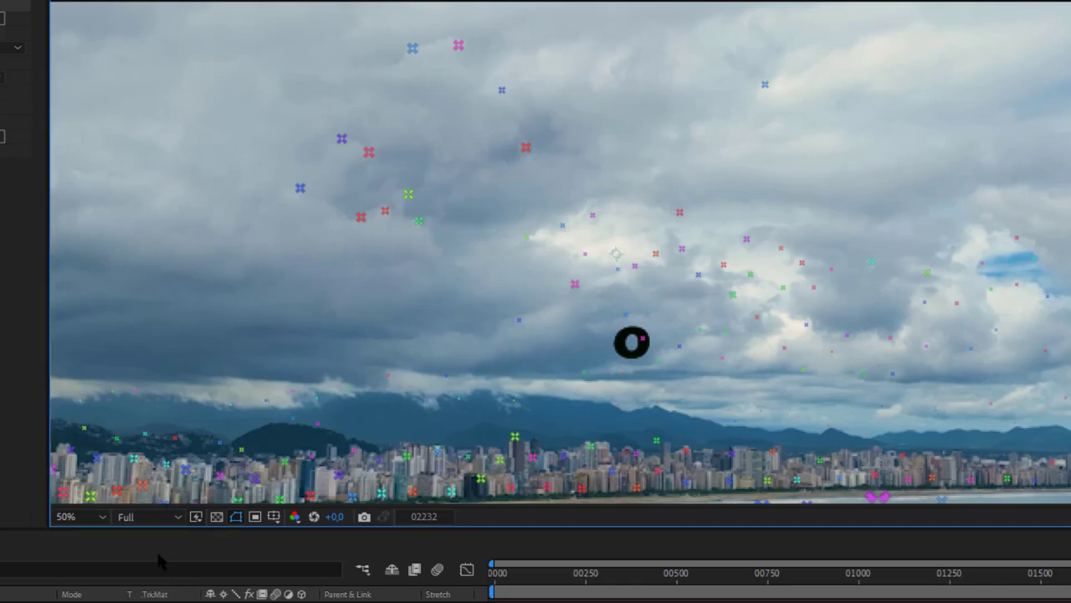
pyautogui.moveTo(664, 424); pyautogui.dragTo(660, 272)
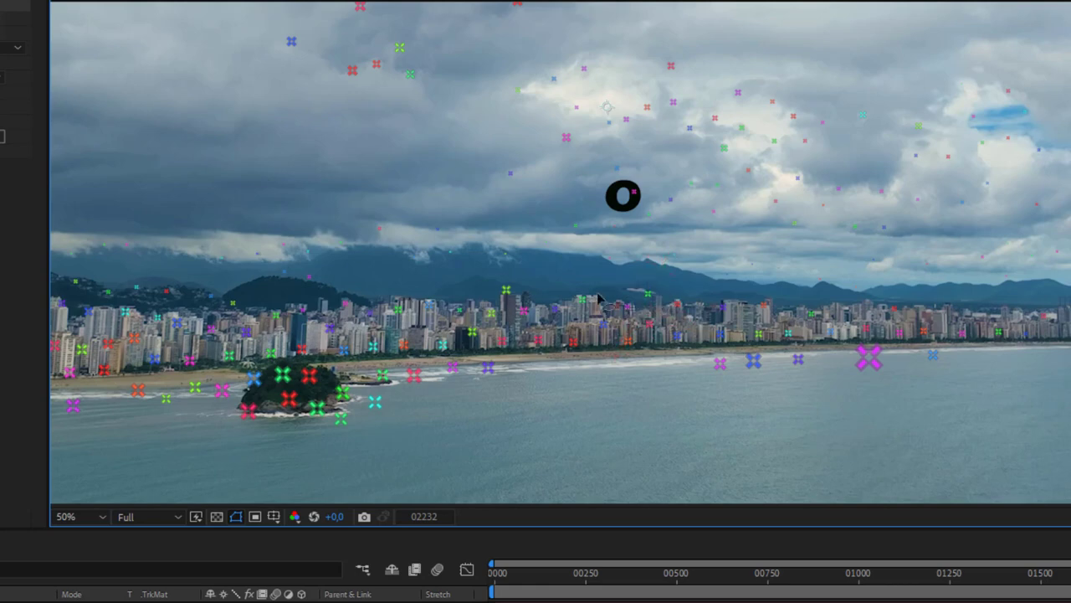
pyautogui.moveTo(598, 299)
pyautogui.mouseDown()
pyautogui.moveTo(589, 337)
pyautogui.moveTo(657, 354)
pyautogui.moveTo(685, 309)
pyautogui.mouseUp()
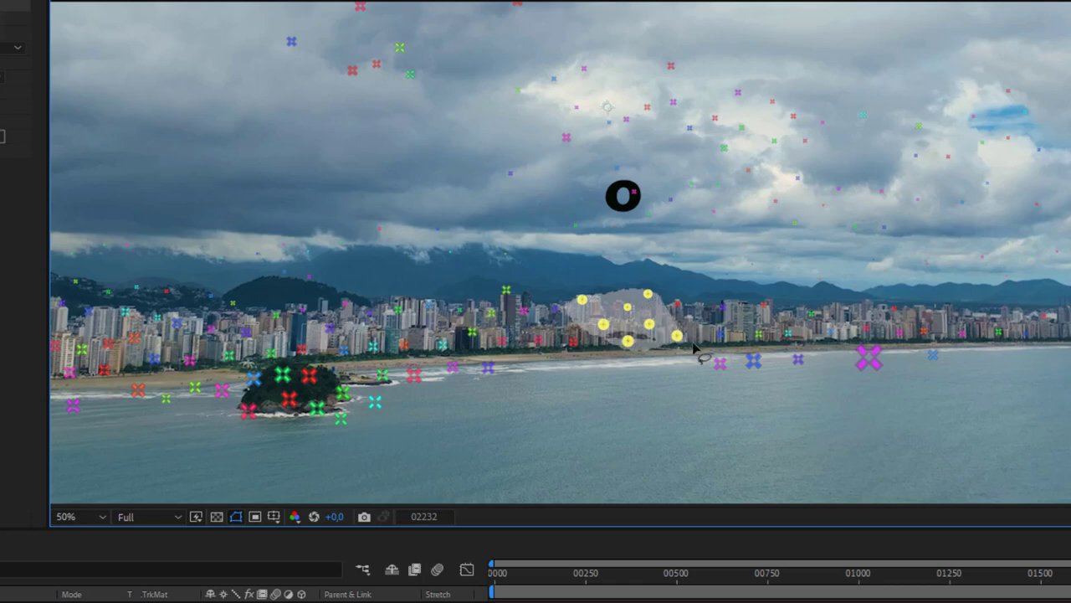
# Step: Set the ground plane and origin on the target, then create a tracked solid and camera
pyautogui.rightClick(644, 316)
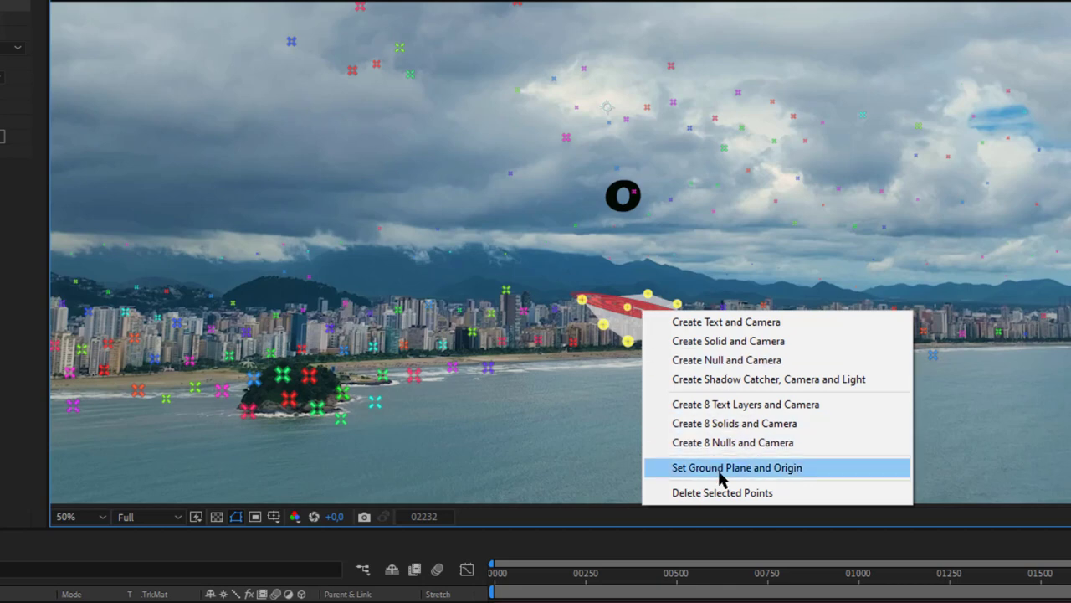
pyautogui.click(793, 471)
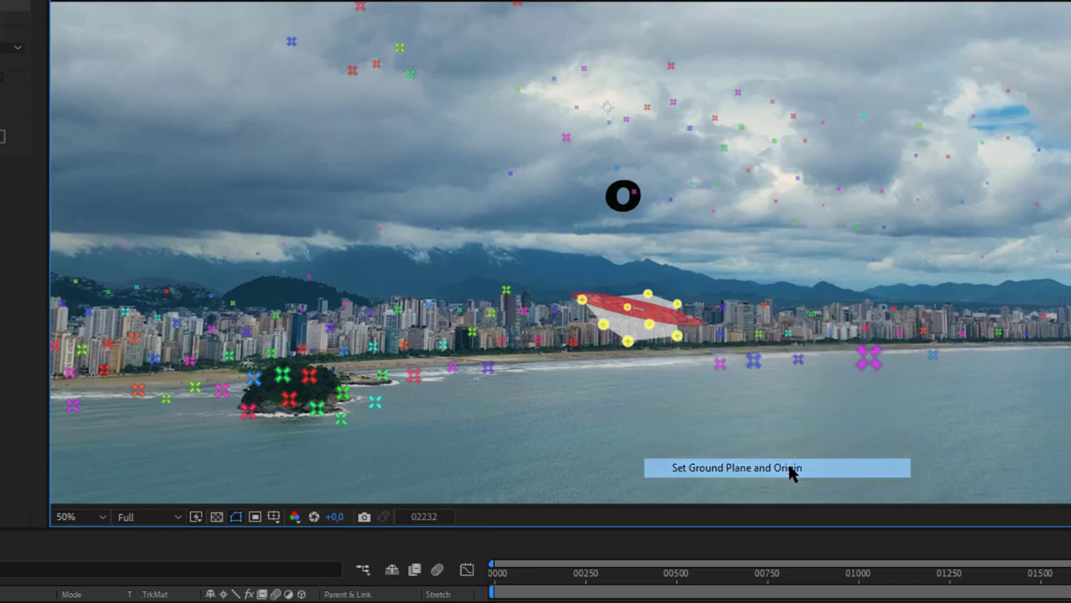
pyautogui.rightClick(647, 319)
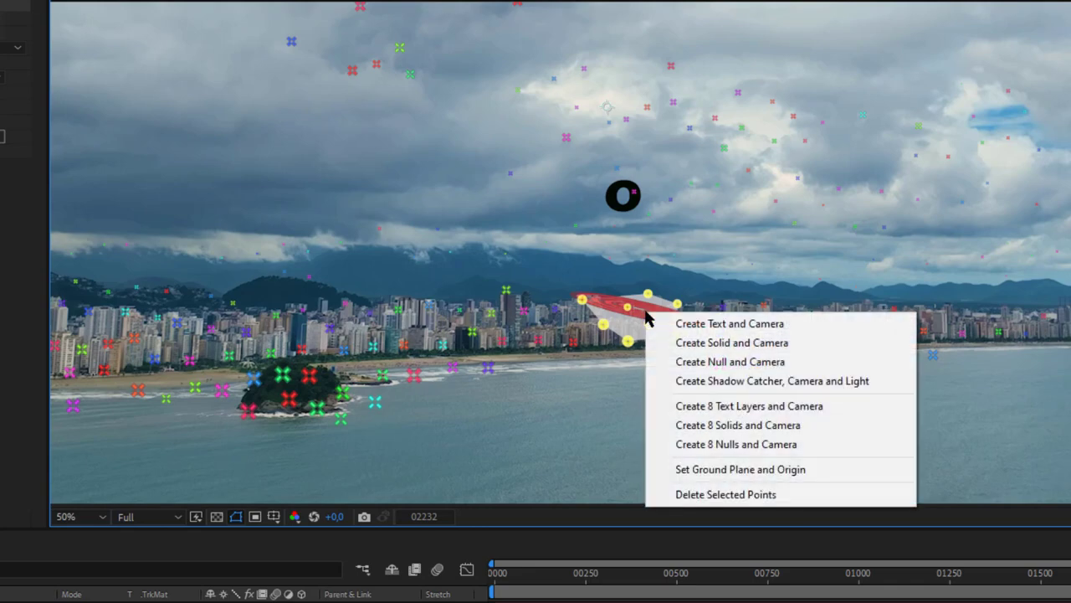
pyautogui.click(679, 350)
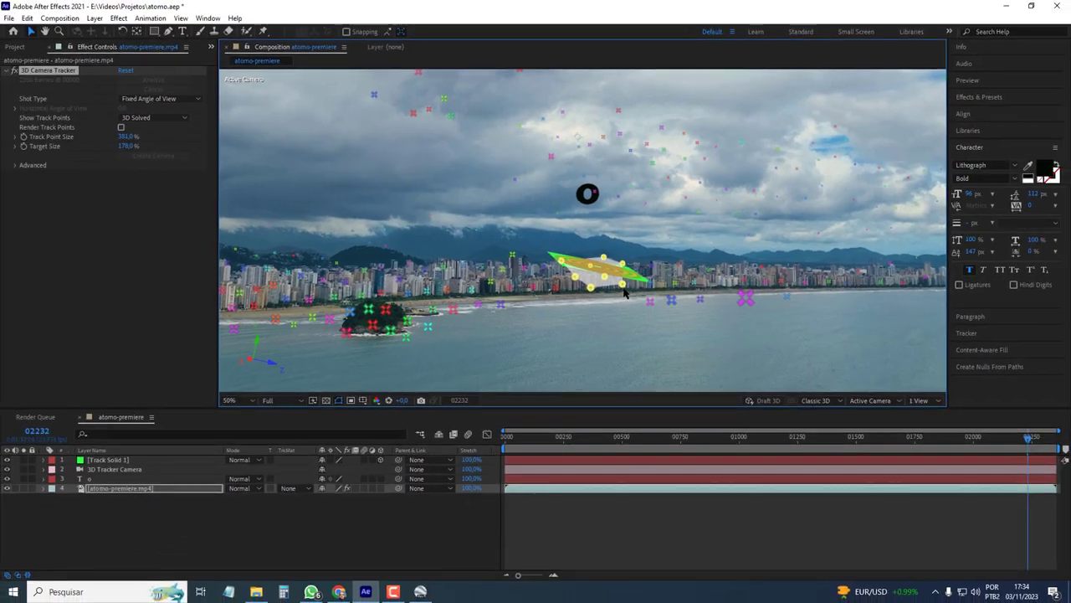
# Step: Select Track Solid 1 and expand its layer and Transform properties
pyautogui.click(104, 461)
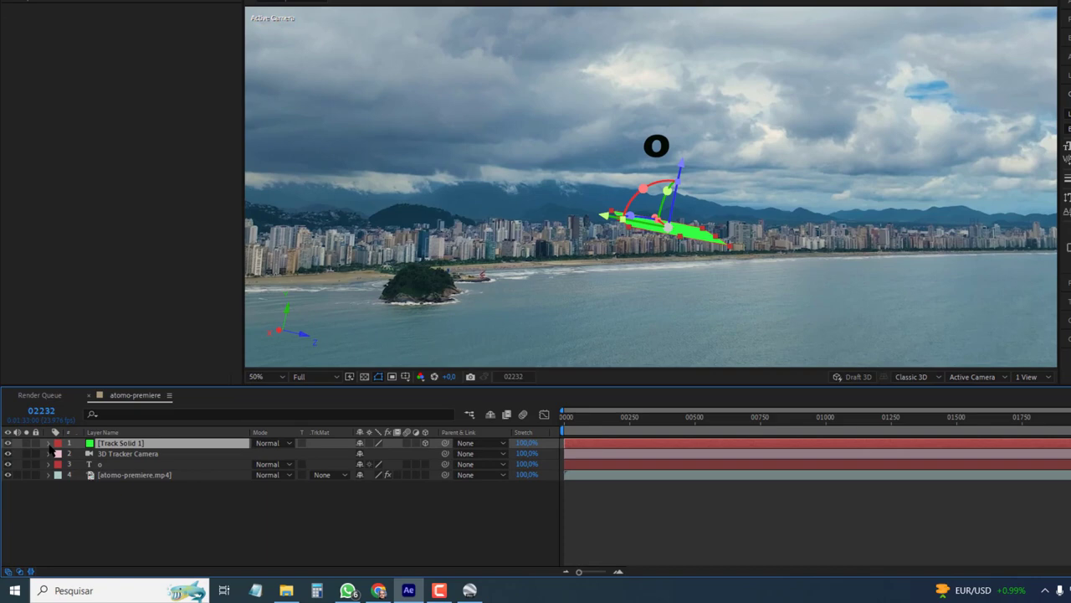
pyautogui.click(43, 459)
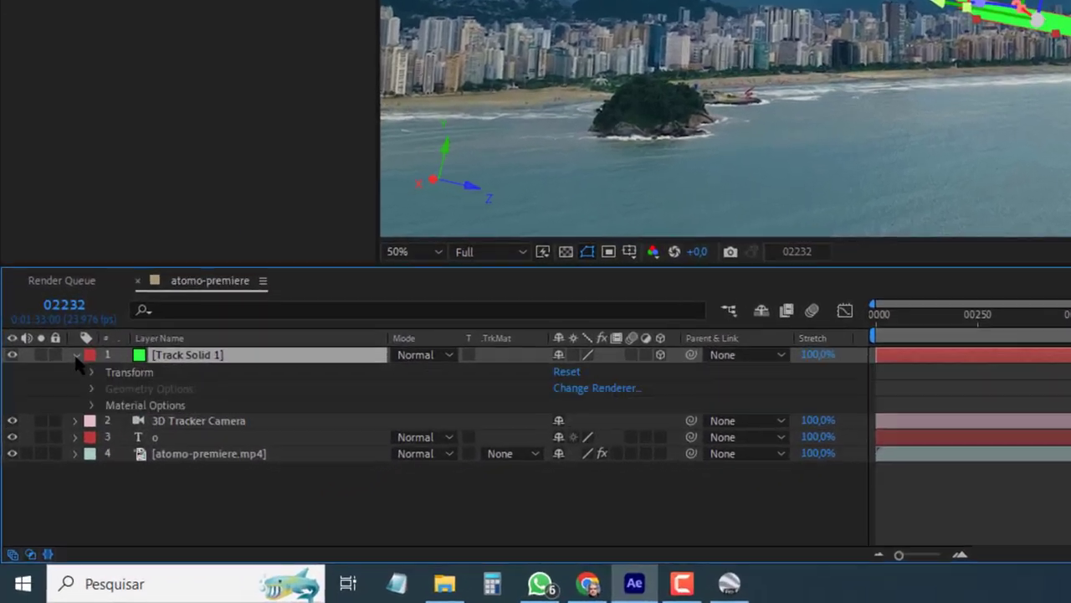
pyautogui.click(96, 361)
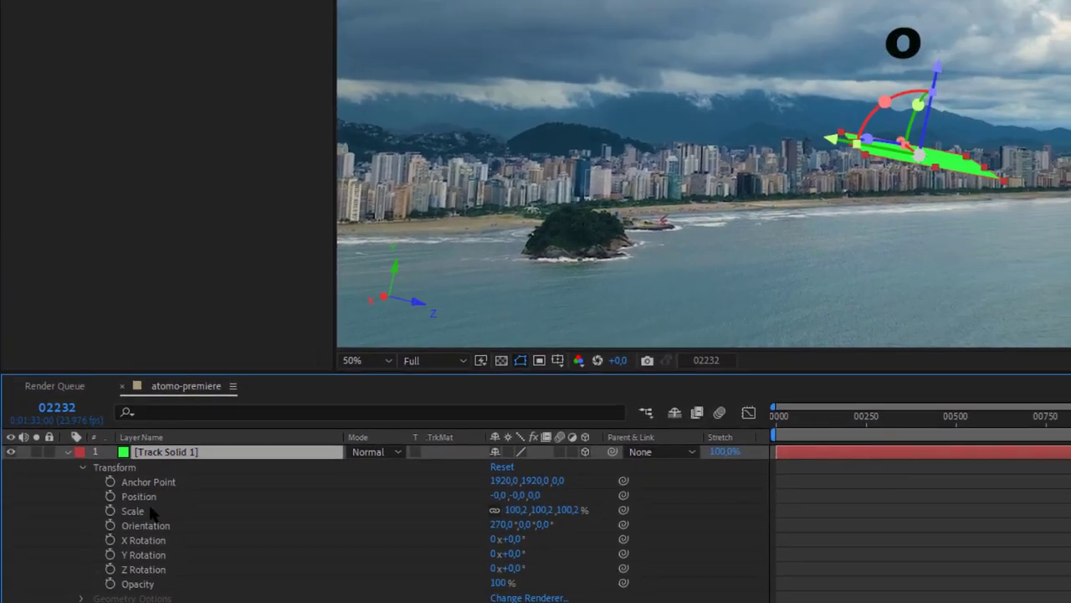
# Step: Scrub Track Solid 1's Orientation to 259°, 356°, 93° so the plane lies level
pyautogui.click(150, 530)
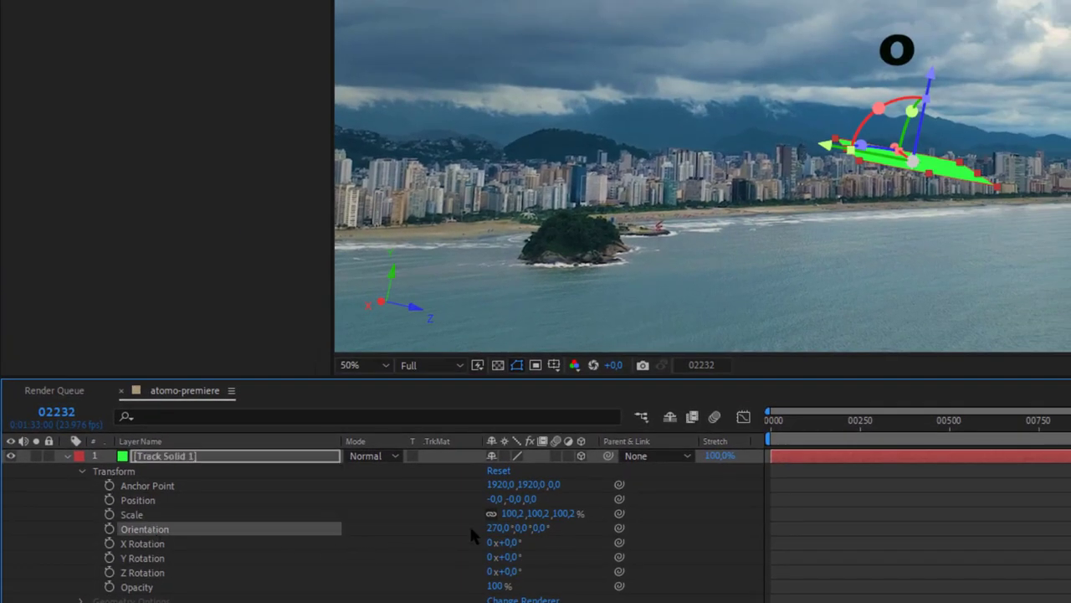
pyautogui.moveTo(494, 528); pyautogui.dragTo(481, 527)
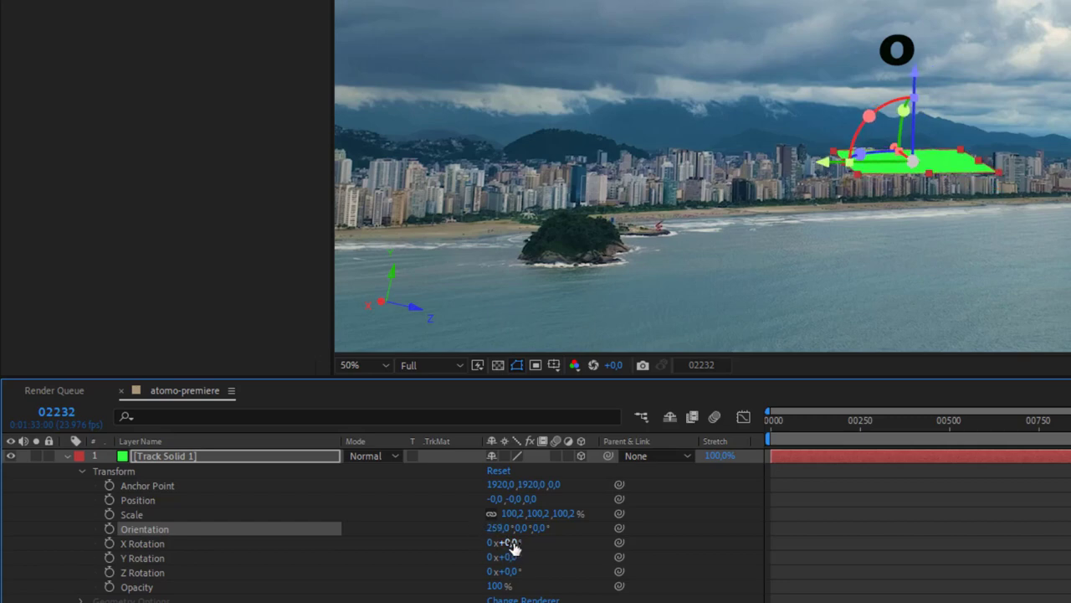
pyautogui.moveTo(516, 529); pyautogui.dragTo(515, 527)
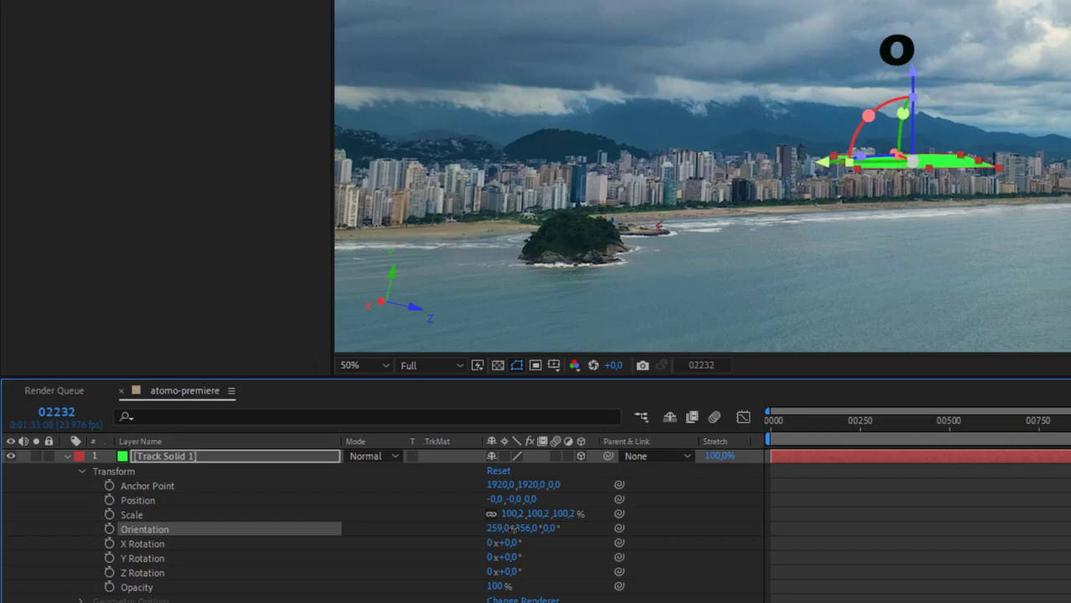
pyautogui.moveTo(552, 527)
pyautogui.mouseDown()
pyautogui.moveTo(619, 528)
pyautogui.moveTo(639, 540)
pyautogui.mouseUp()
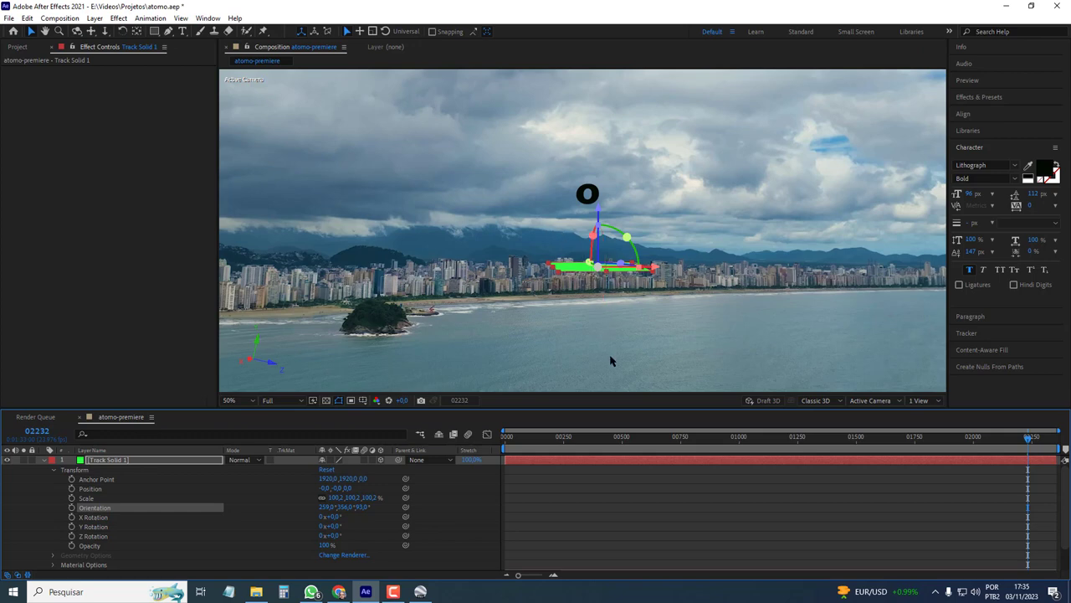
# Step: Collapse Track Solid 1 and rename it to 'ground'
pyautogui.click(119, 461)
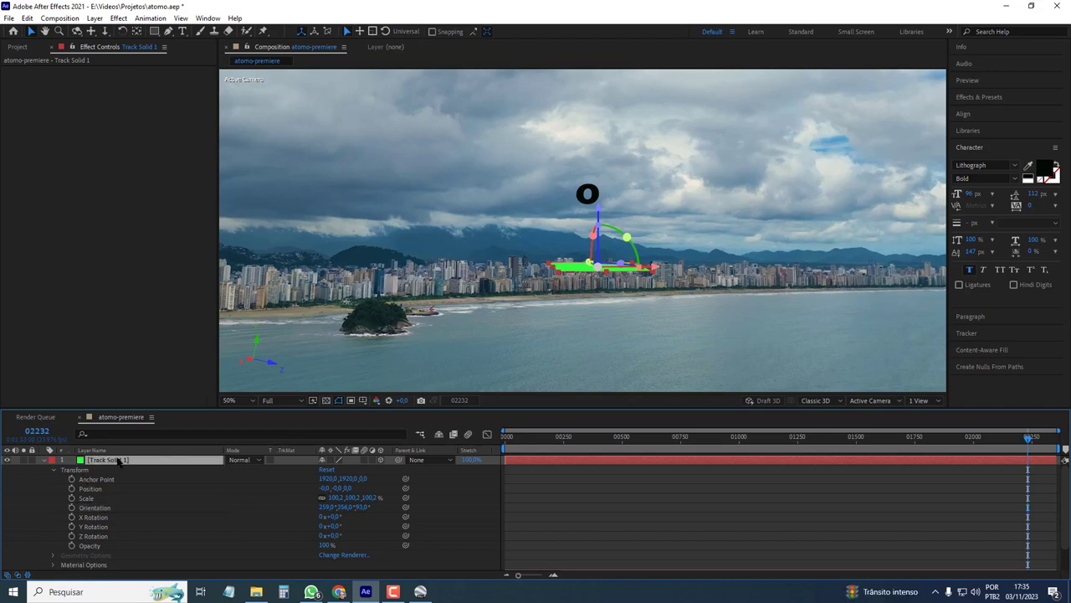
pyautogui.click(44, 460)
pyautogui.rightClick(125, 460)
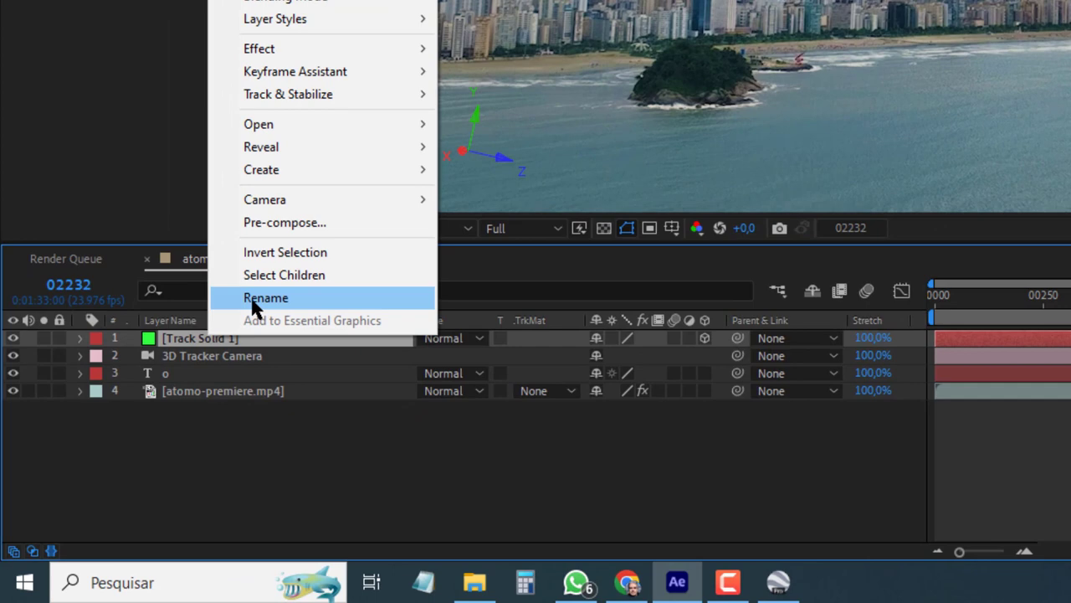
pyautogui.click(254, 303)
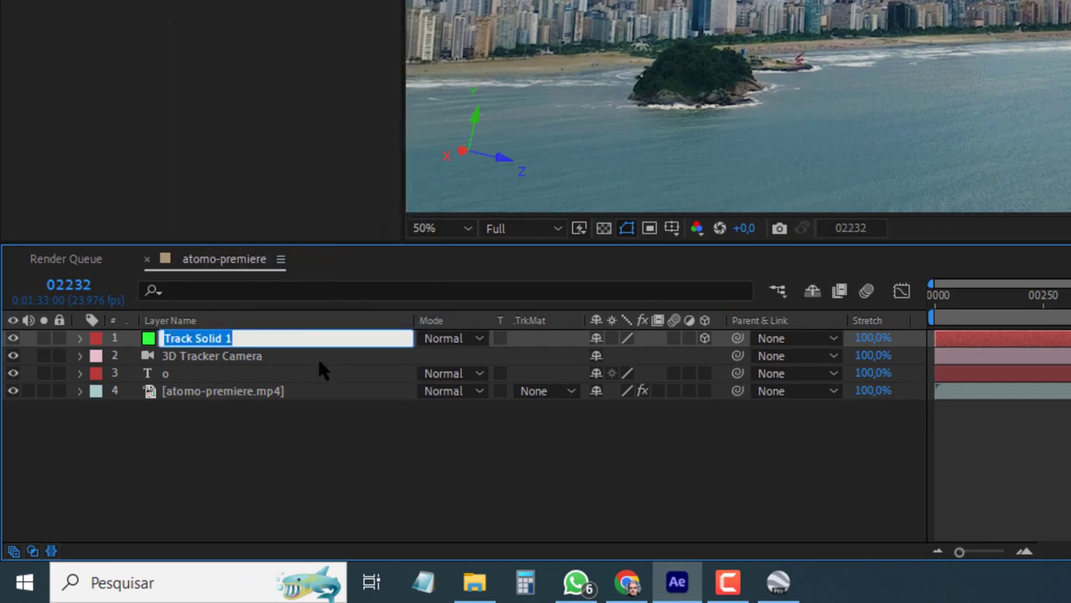
pyautogui.write('ground')
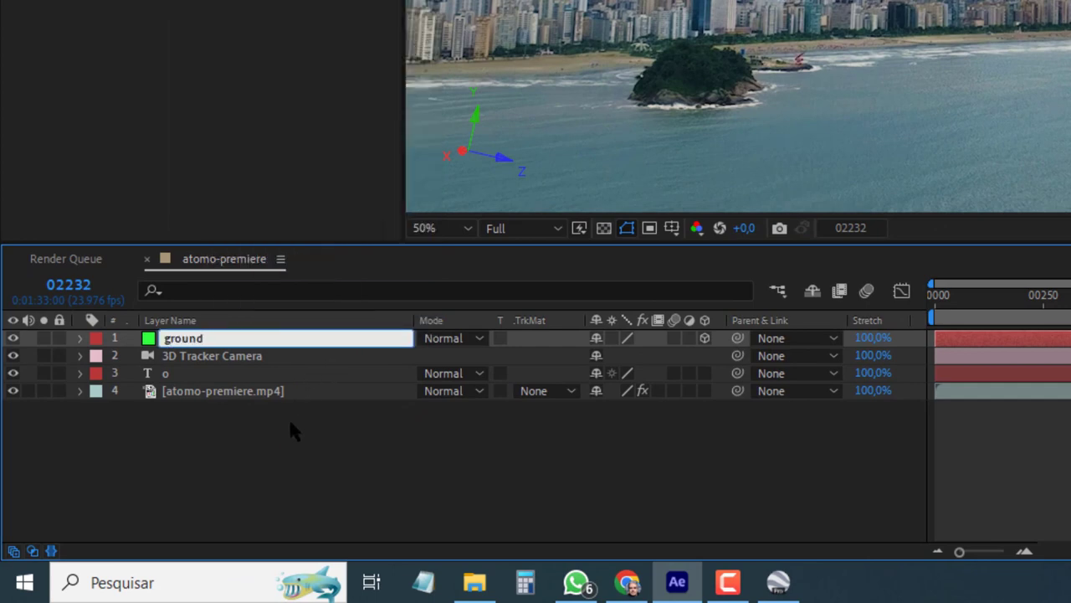
pyautogui.press('Return')
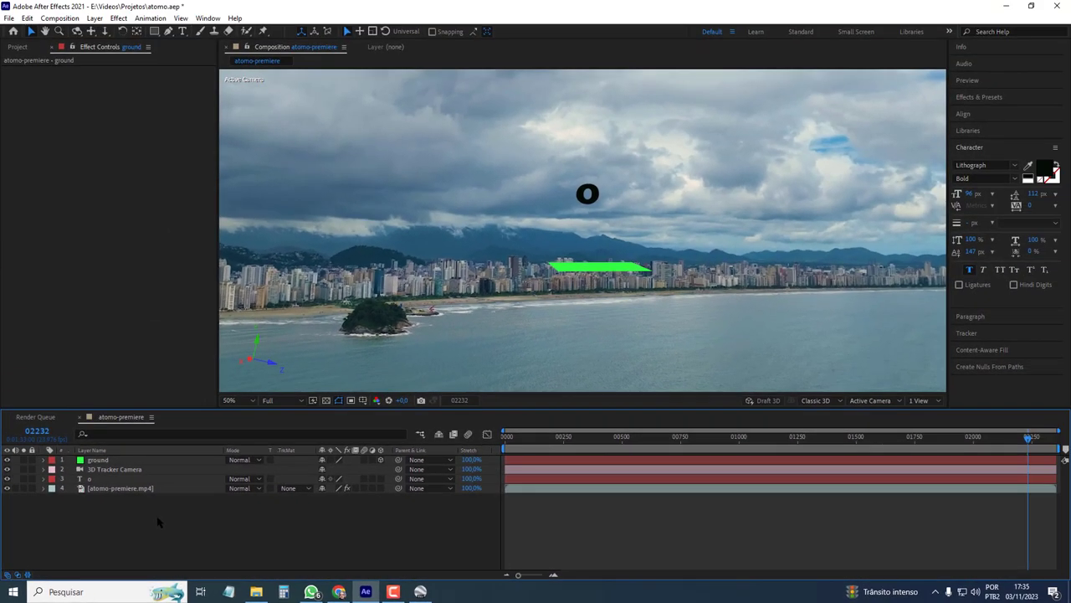
# Step: Hide the o text layer and select both 3D Tracker Camera and ground
pyautogui.click(90, 479)
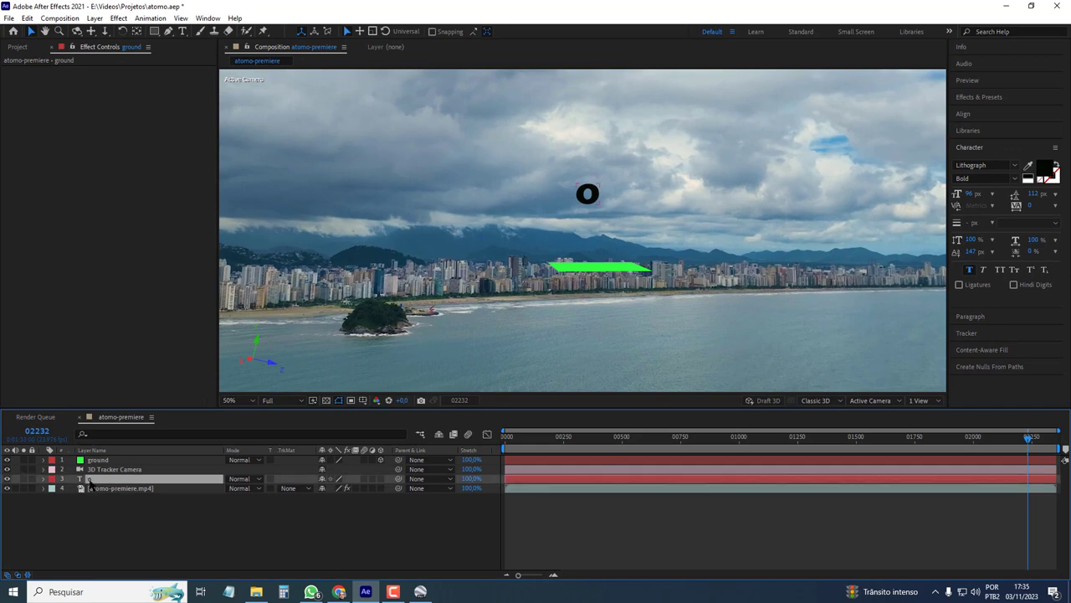
pyautogui.click(7, 479)
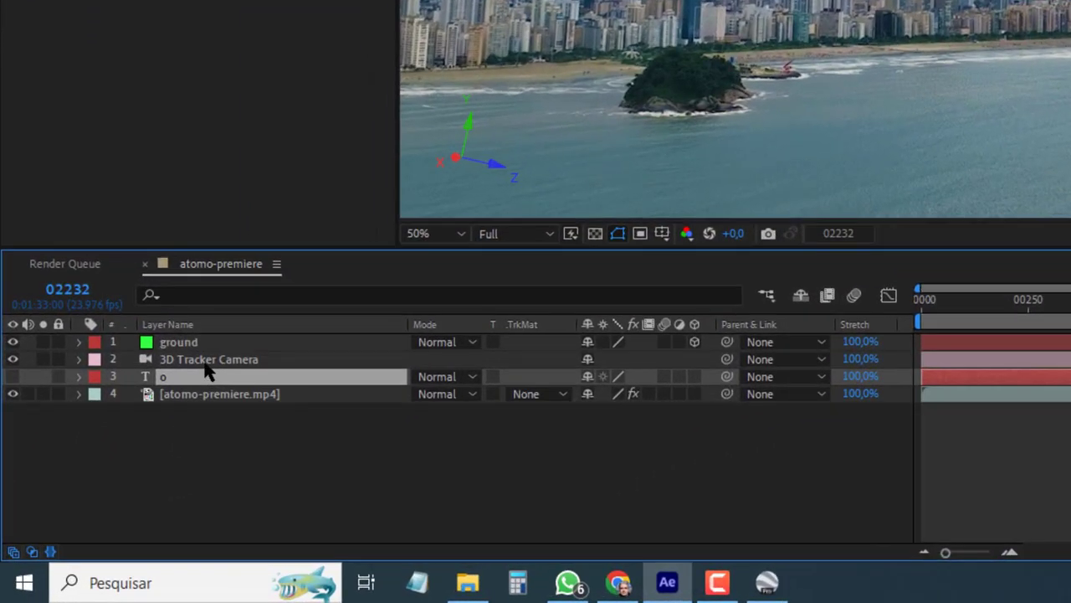
pyautogui.click(202, 361)
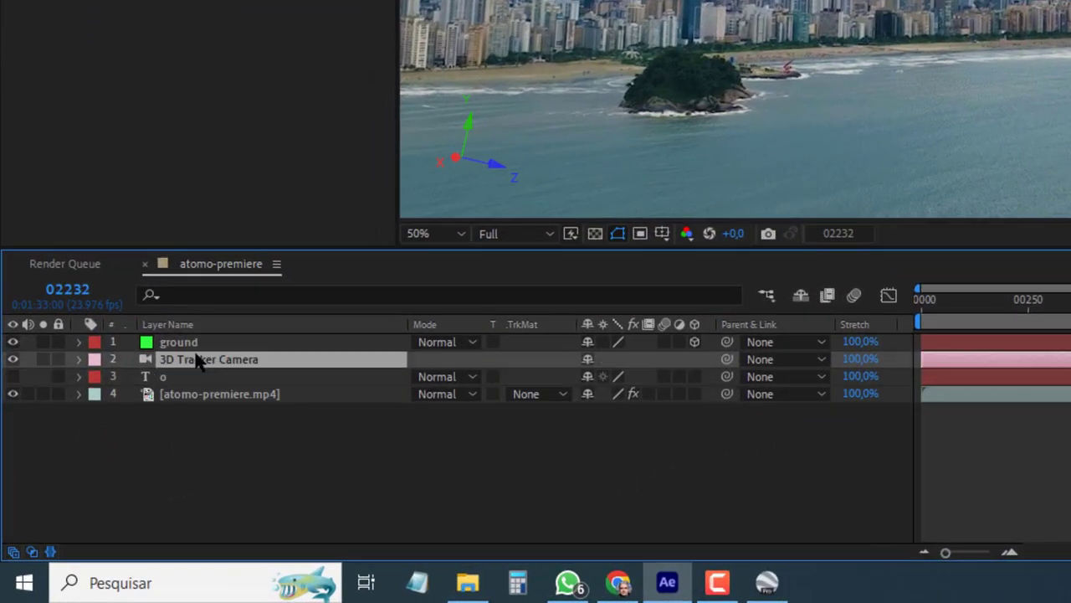
pyautogui.keyDown('shift'); pyautogui.click(193, 345); pyautogui.keyUp('shift')
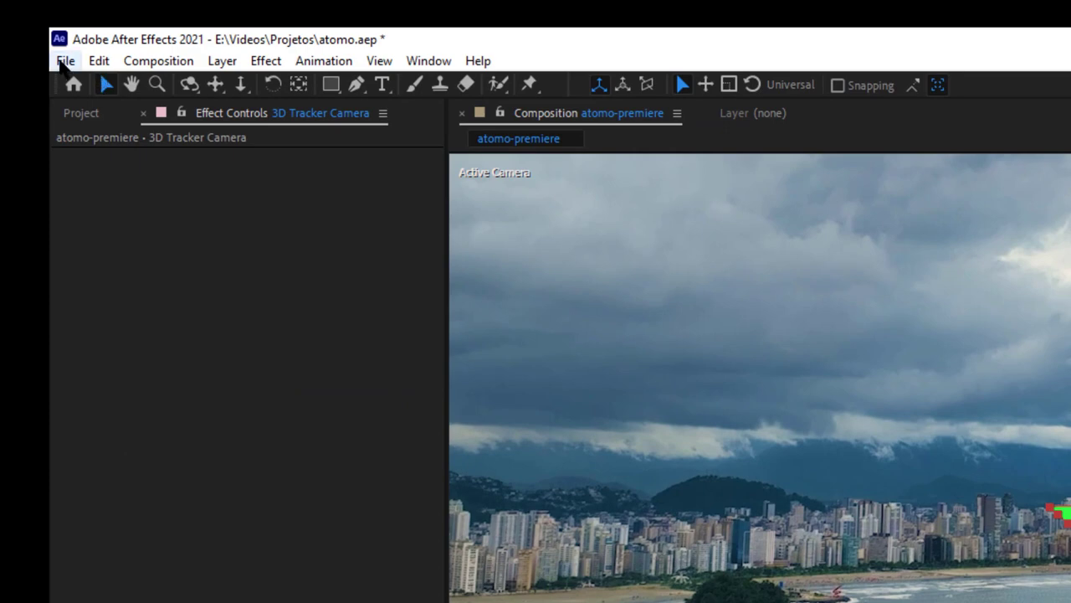
# Step: Run the Normalize Track.jsxbin script to normalize the track to ground, then close it
pyautogui.click(63, 62)
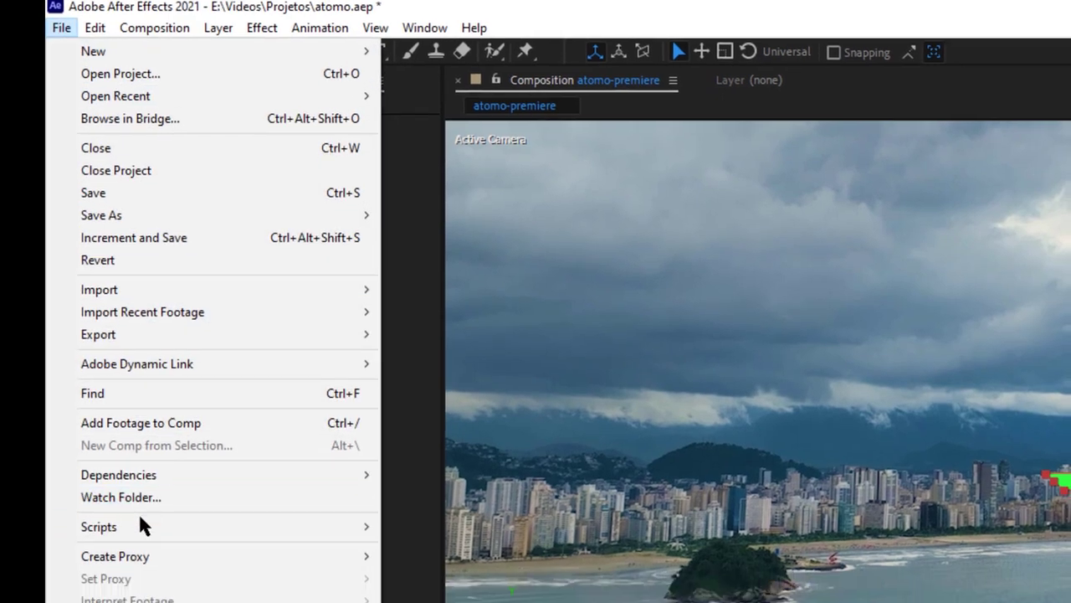
pyautogui.moveTo(141, 525)
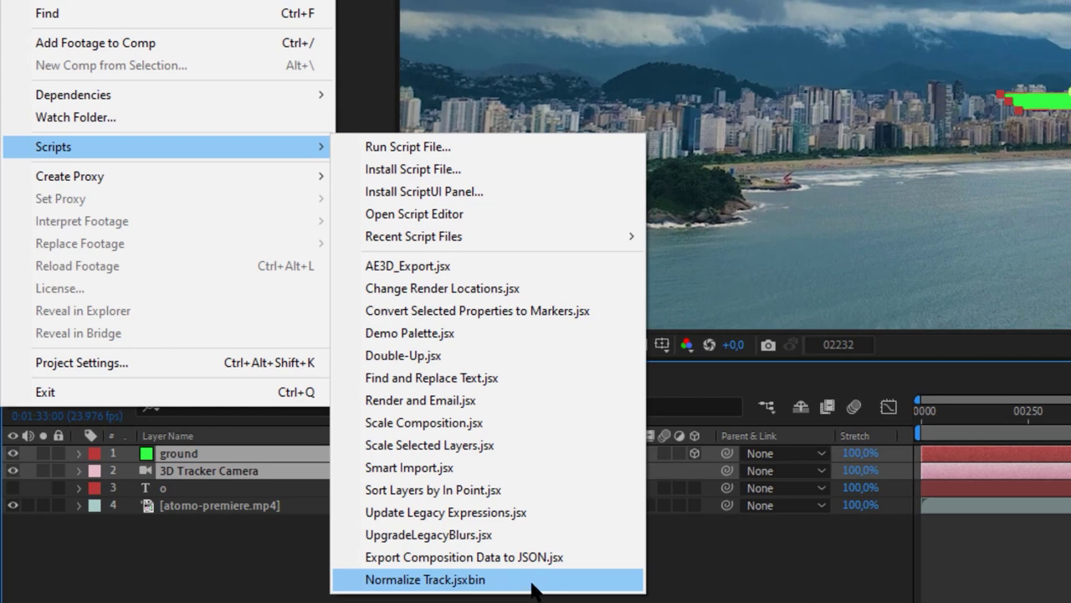
pyautogui.click(528, 584)
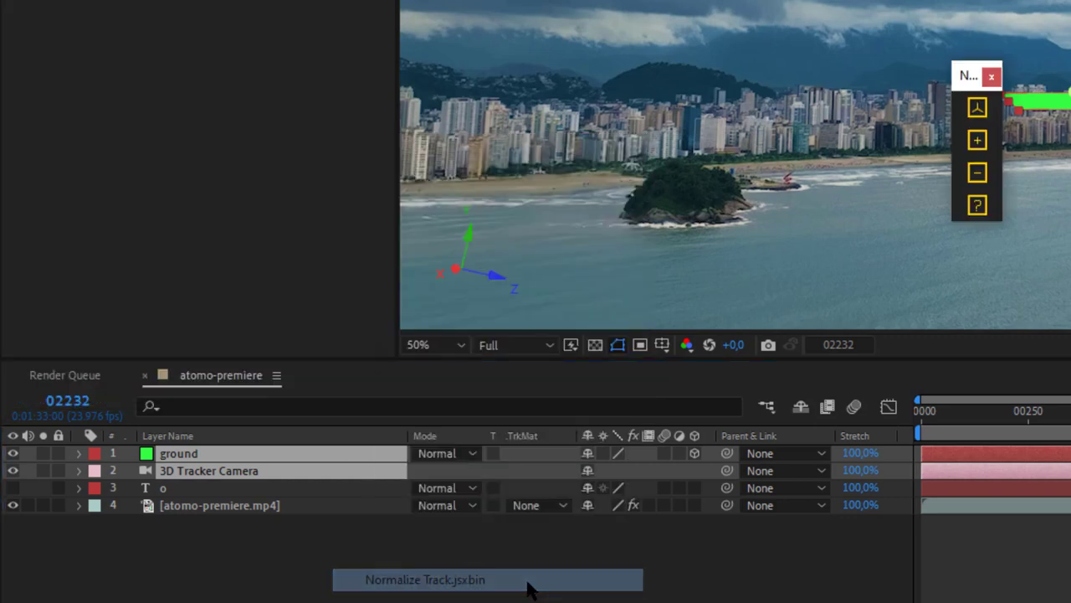
pyautogui.click(983, 113)
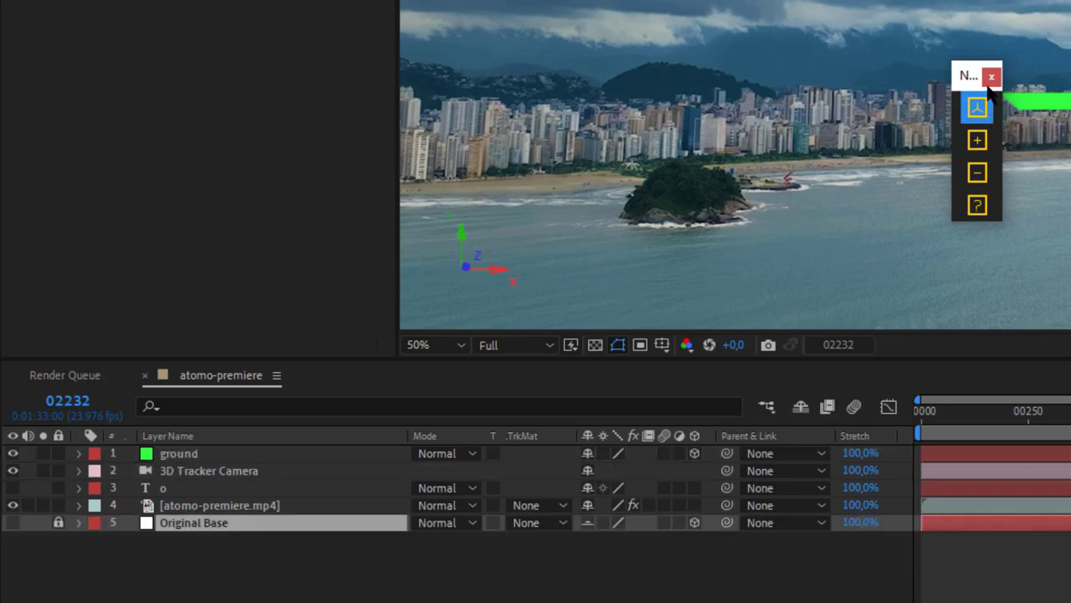
pyautogui.click(991, 77)
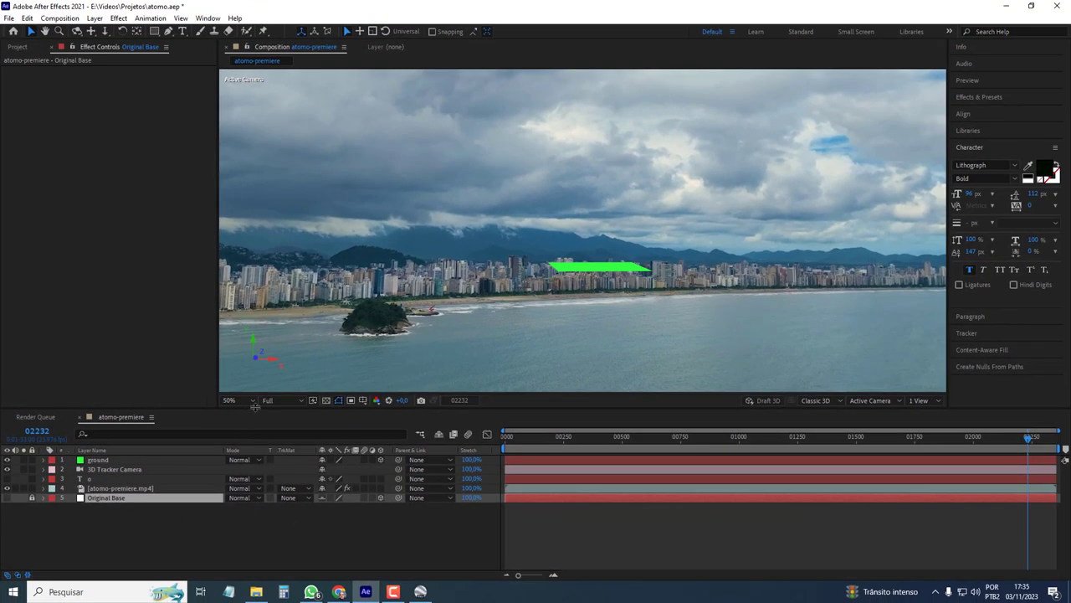
# Step: Set the preview resolution to Quarter
pyautogui.click(288, 401)
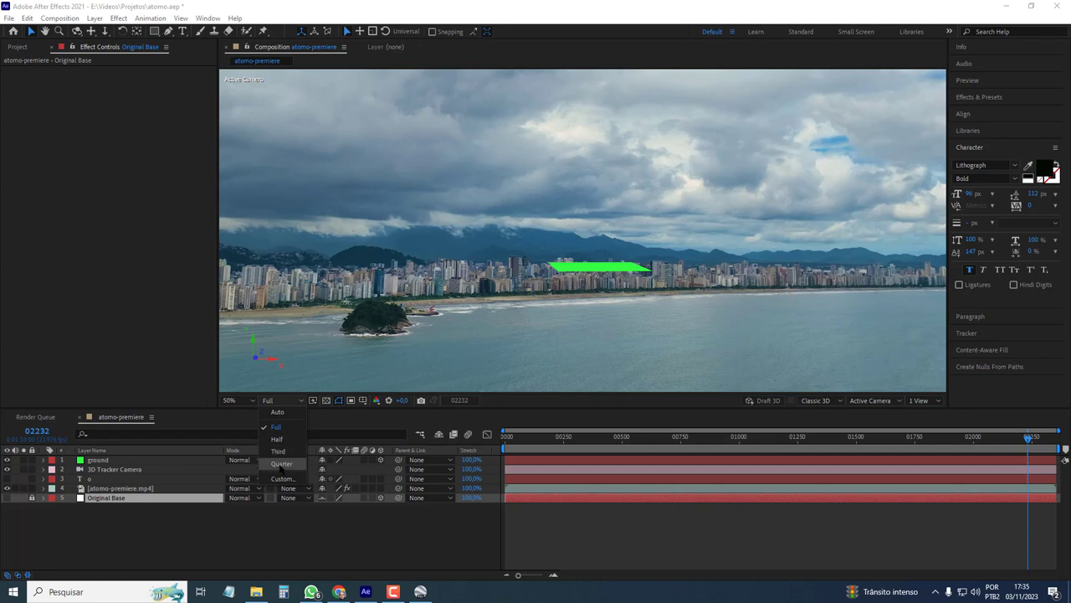
pyautogui.click(281, 464)
pyautogui.click(235, 400)
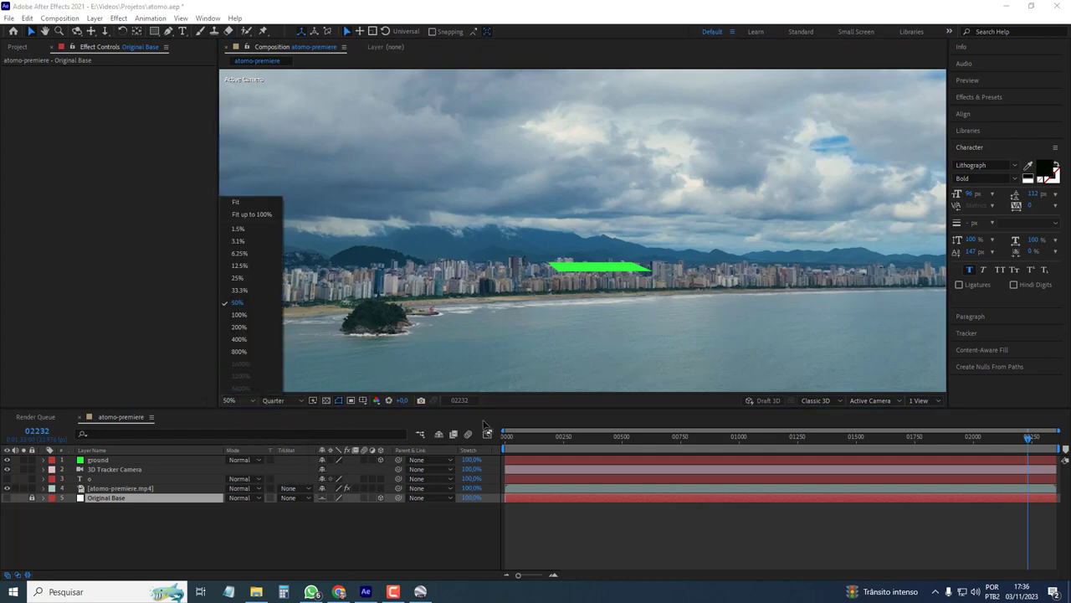
# Step: Preview the tracked footage from around frame 00962, then park at frame 01799
pyautogui.click(792, 438)
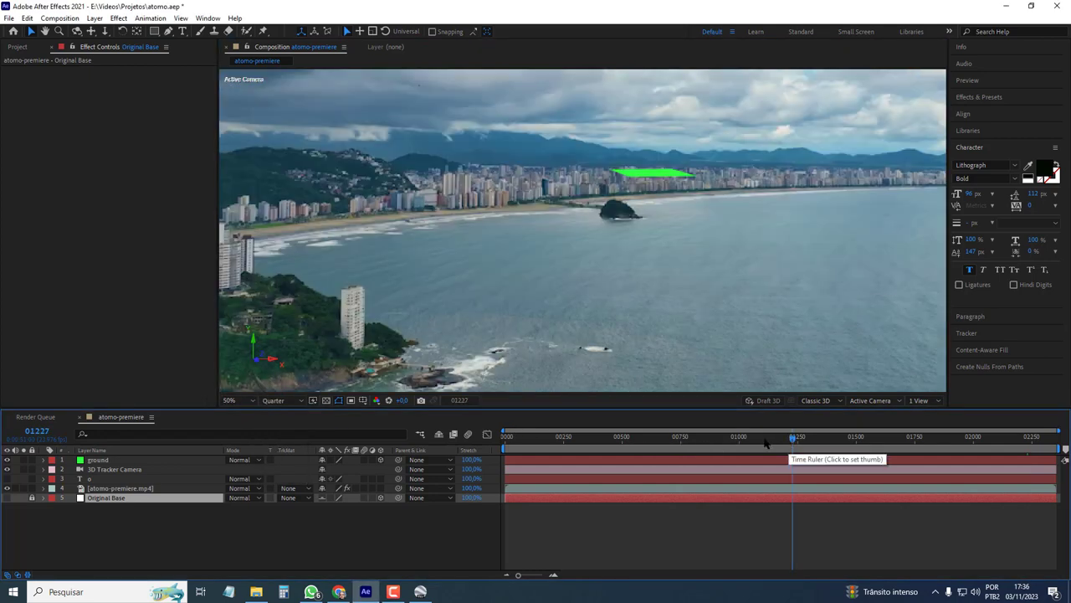
pyautogui.click(733, 438)
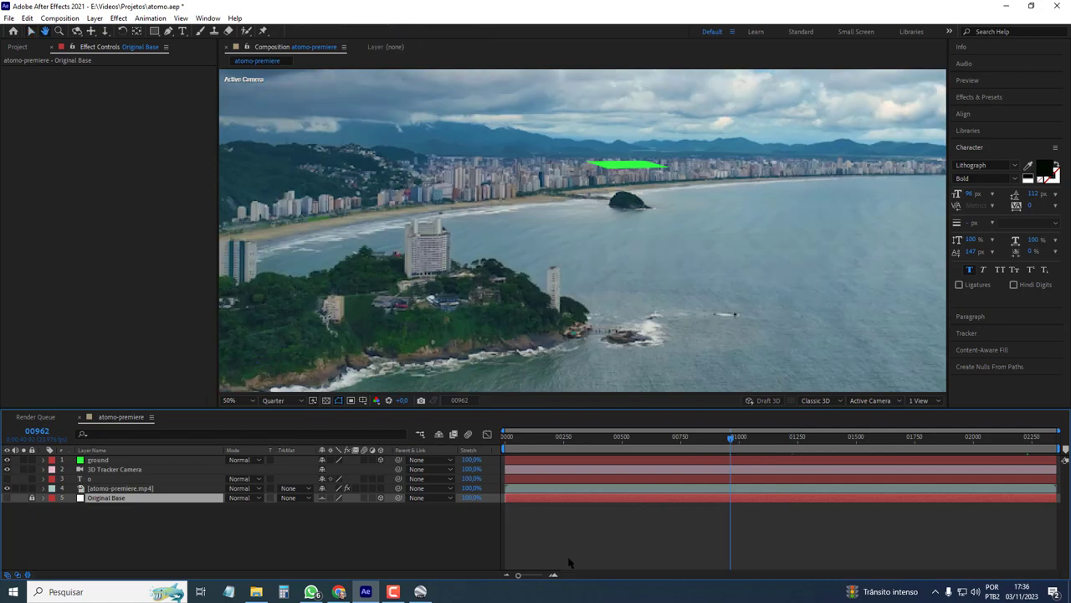
pyautogui.press('space')
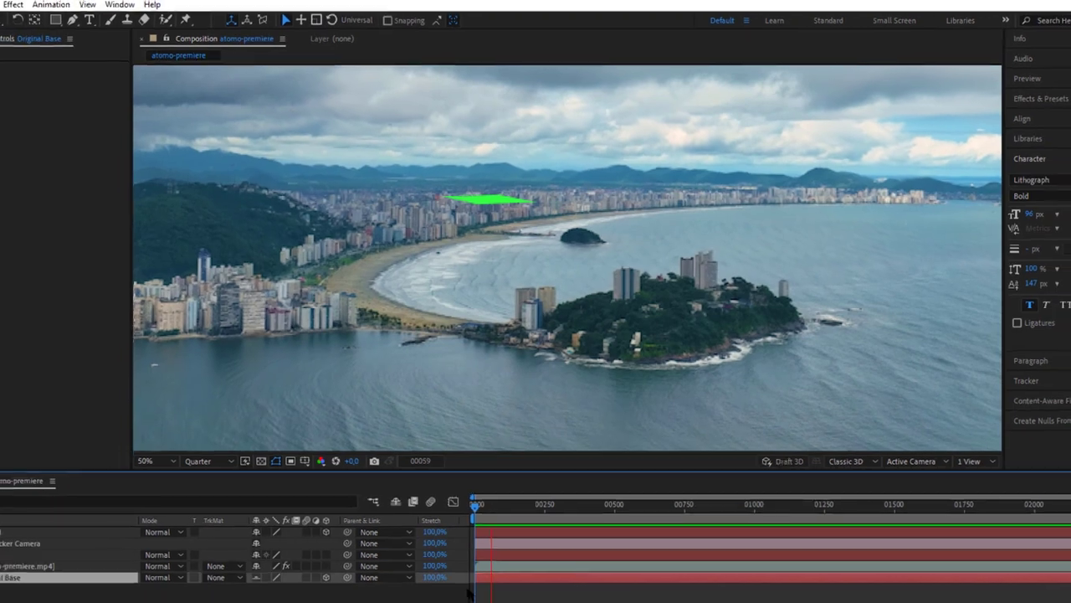
pyautogui.press('space')
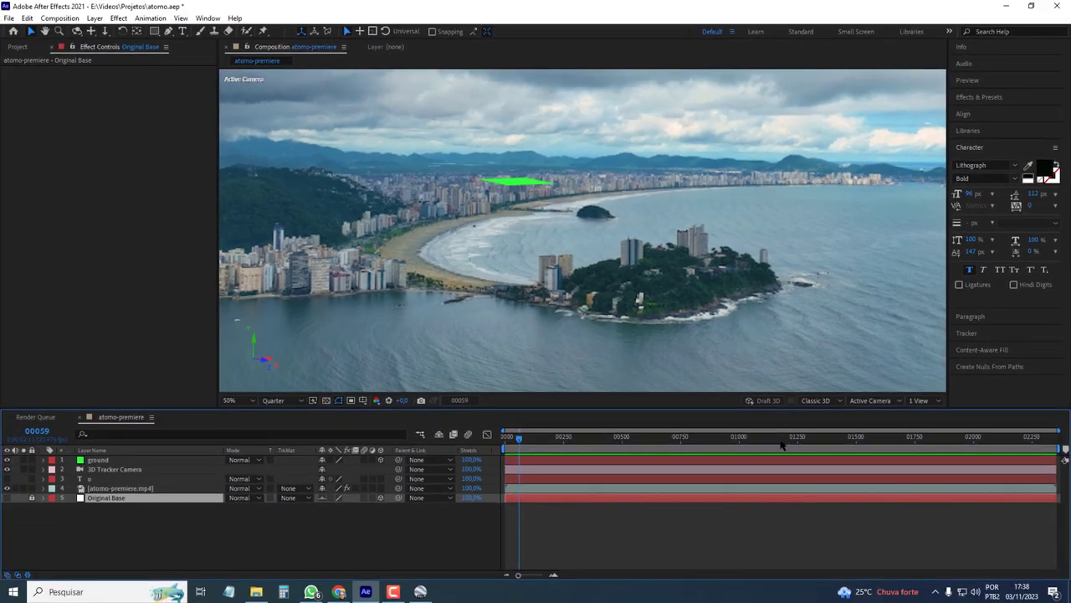
pyautogui.click(984, 436)
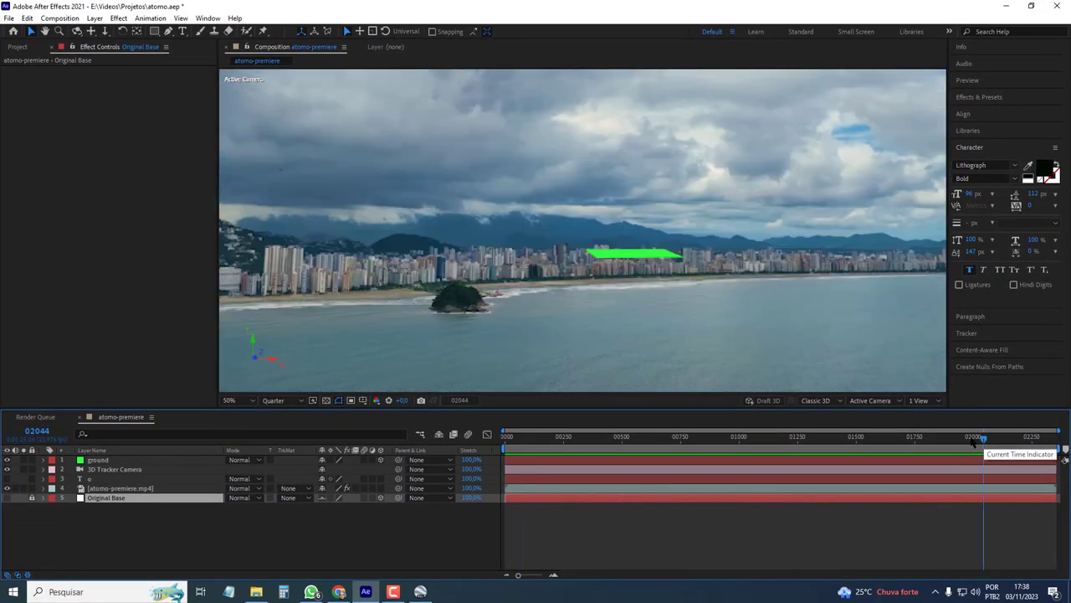
pyautogui.click(926, 437)
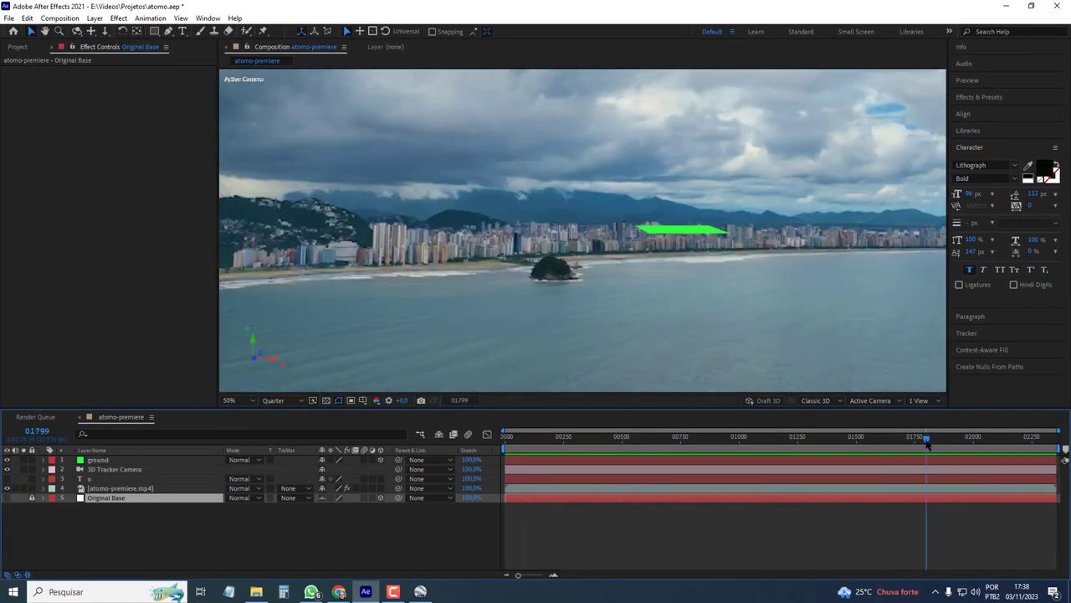
# Step: Create a new 3840x2160 comp-sized solid named ATOMO
pyautogui.rightClick(132, 552)
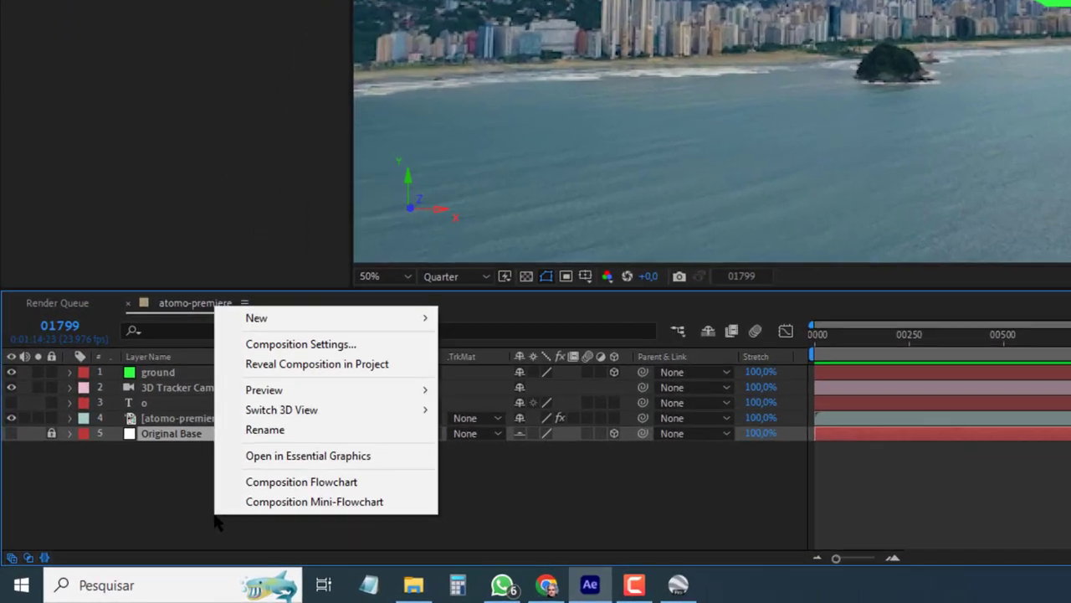
pyautogui.moveTo(186, 427)
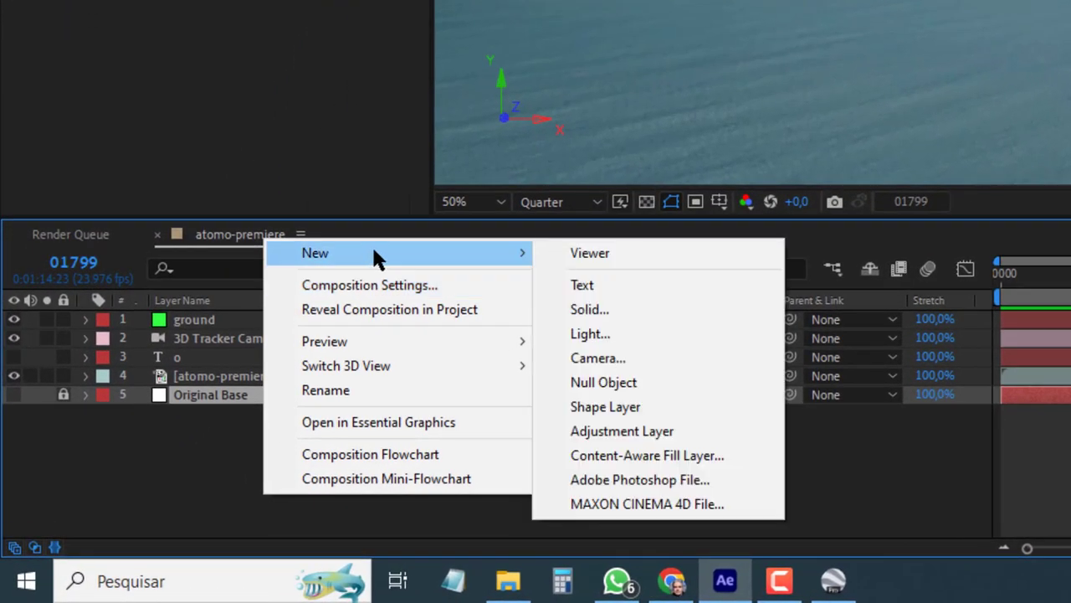
pyautogui.click(630, 306)
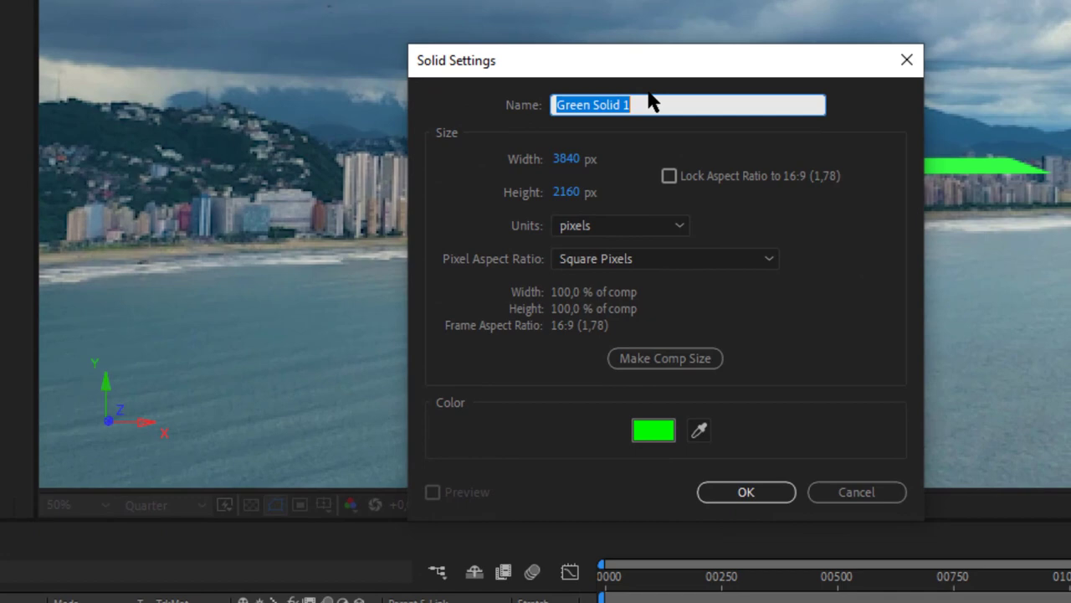
pyautogui.write('ATOMO')
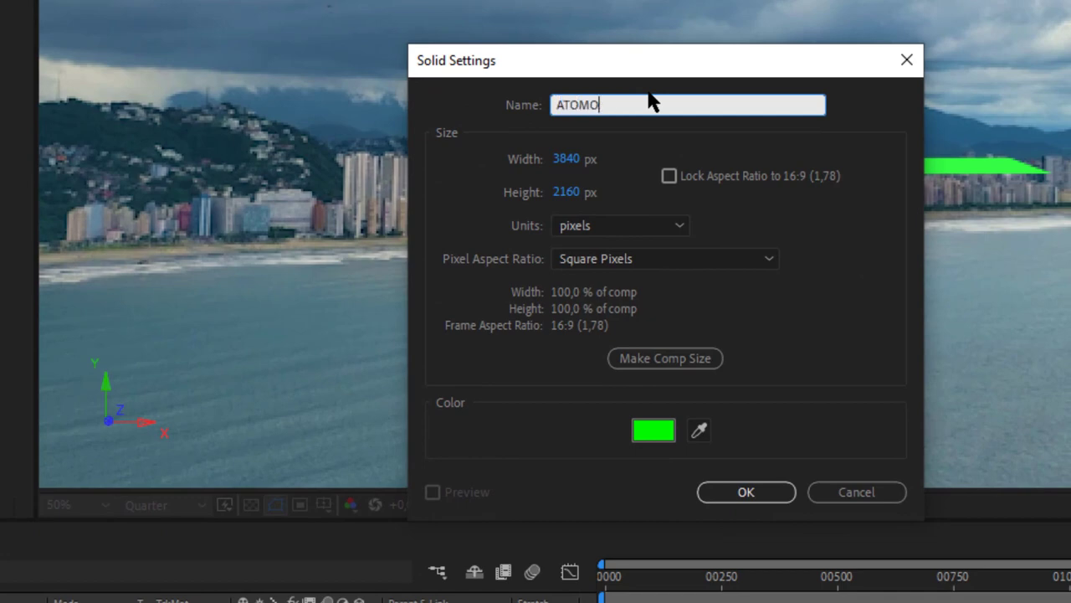
pyautogui.click(747, 490)
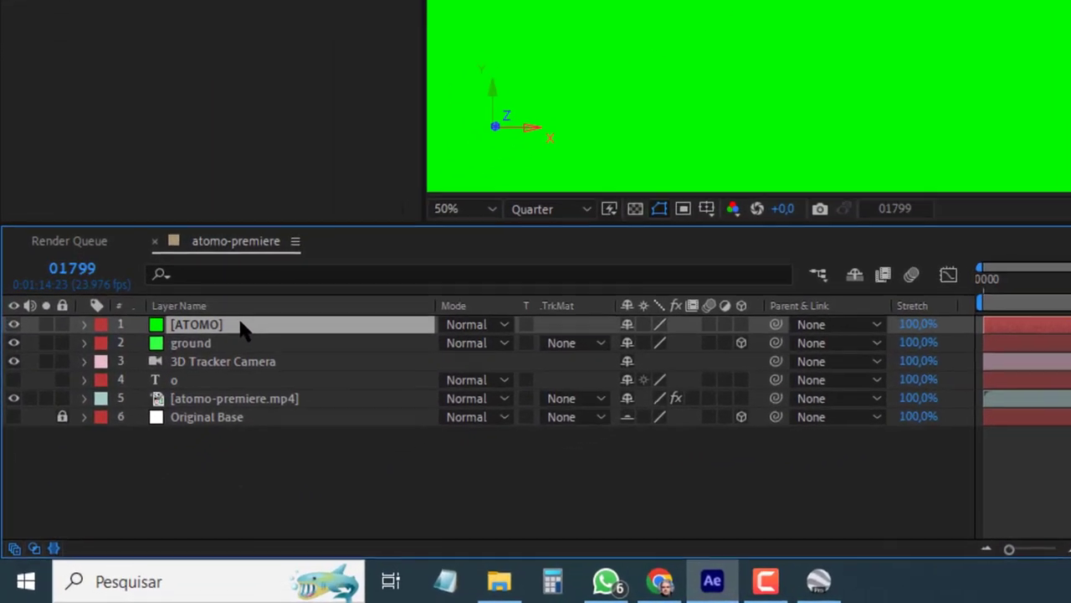
# Step: Apply Video Copilot Element to ATOMO and open its Element 3D Scene Setup
pyautogui.rightClick(123, 461)
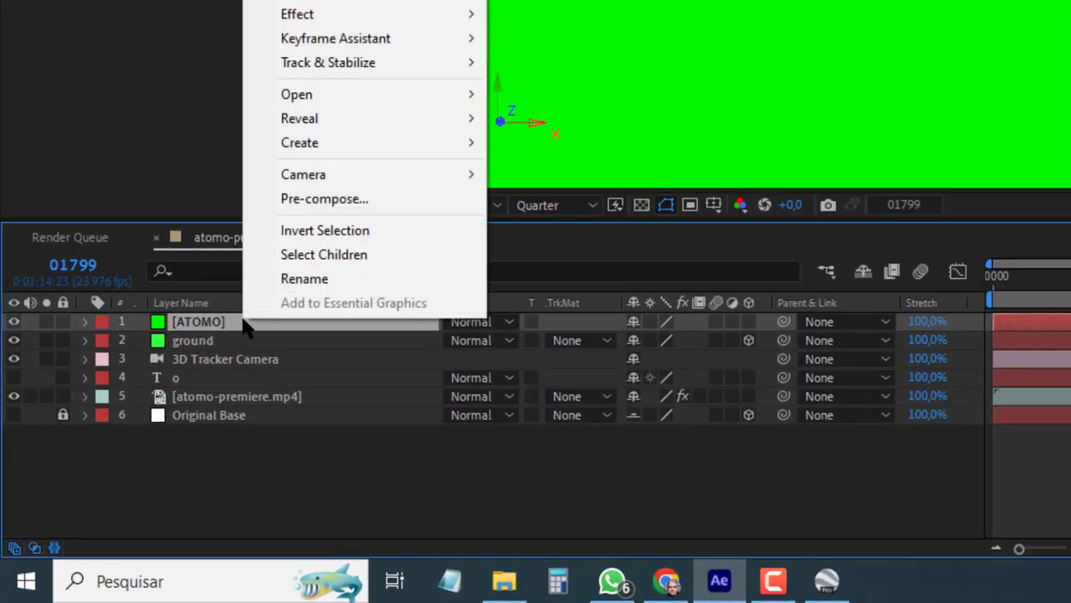
pyautogui.moveTo(368, 10)
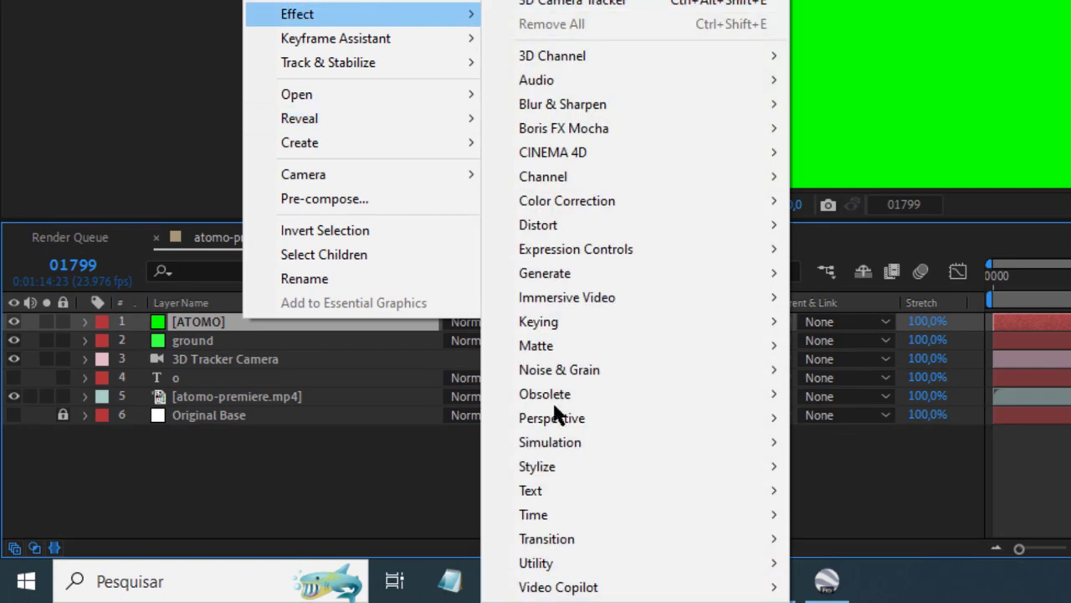
pyautogui.moveTo(598, 586)
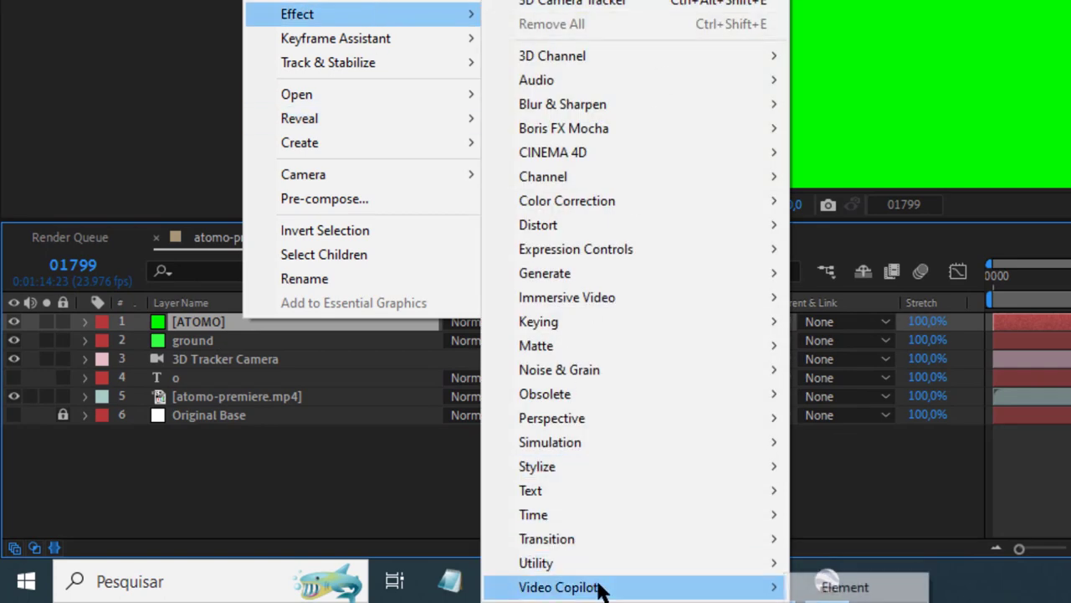
pyautogui.click(885, 590)
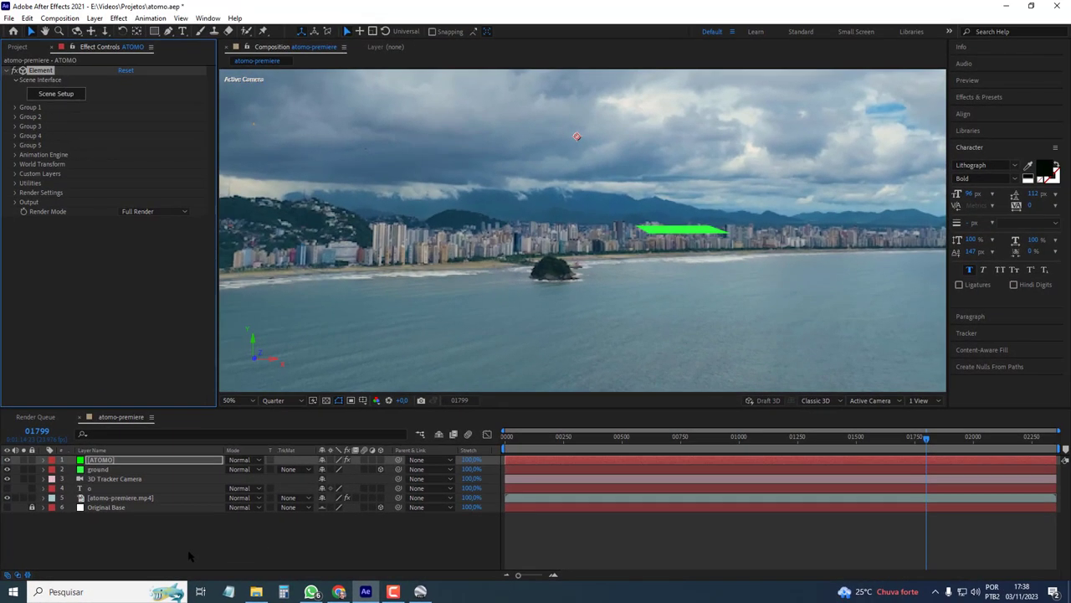
pyautogui.click(130, 463)
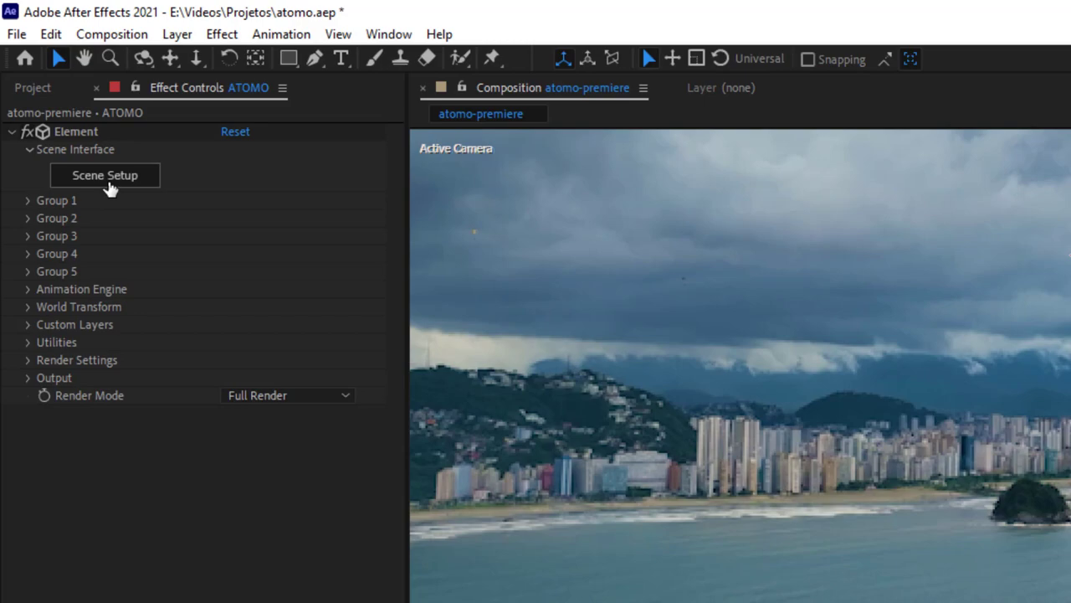
pyautogui.click(113, 186)
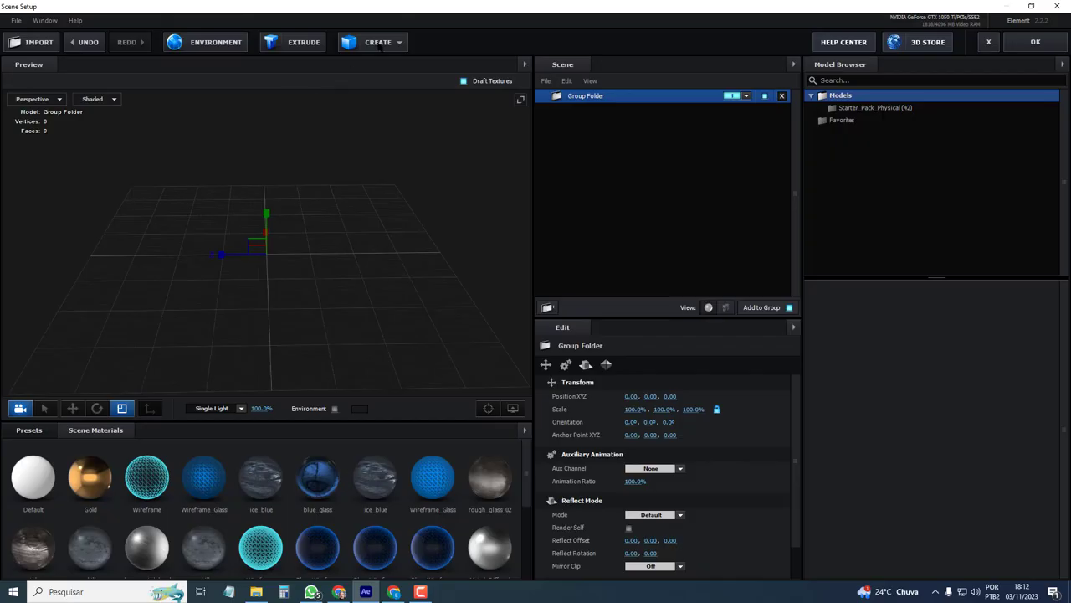
pyautogui.click(393, 44)
# Step: Add a sphere to the Element 3D scene and raise its diameter to 4.55
pyautogui.click(403, 72)
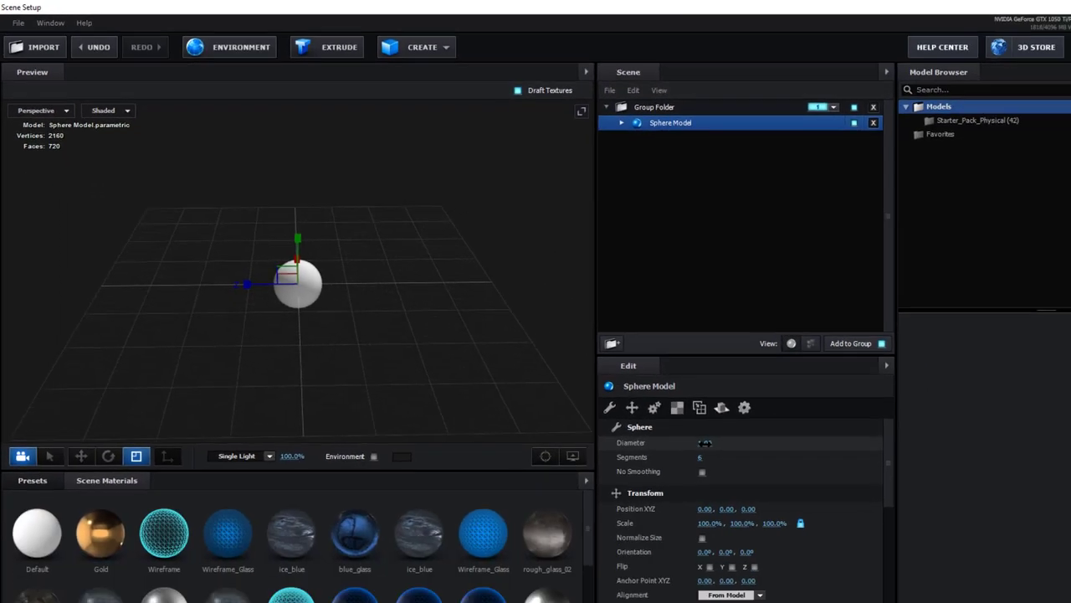
pyautogui.moveTo(705, 442); pyautogui.dragTo(736, 442)
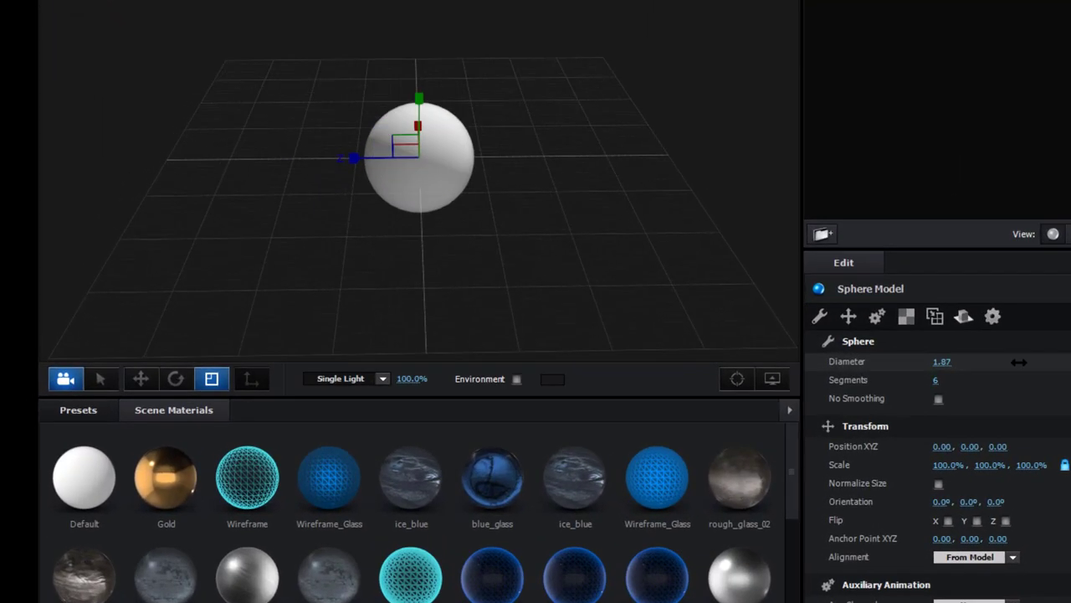
pyautogui.moveTo(941, 362)
pyautogui.mouseDown()
pyautogui.moveTo(971, 362)
pyautogui.moveTo(929, 361)
pyautogui.moveTo(944, 362)
pyautogui.mouseUp()
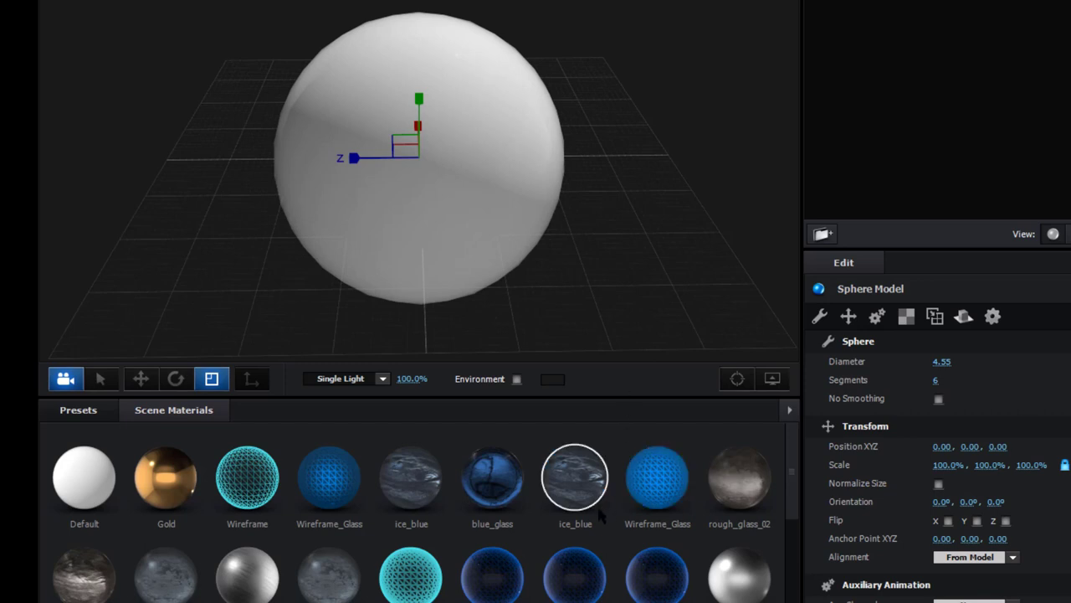
# Step: Drag a blue material from Scene Materials onto the sphere
pyautogui.scroll(-1, 611, 520)
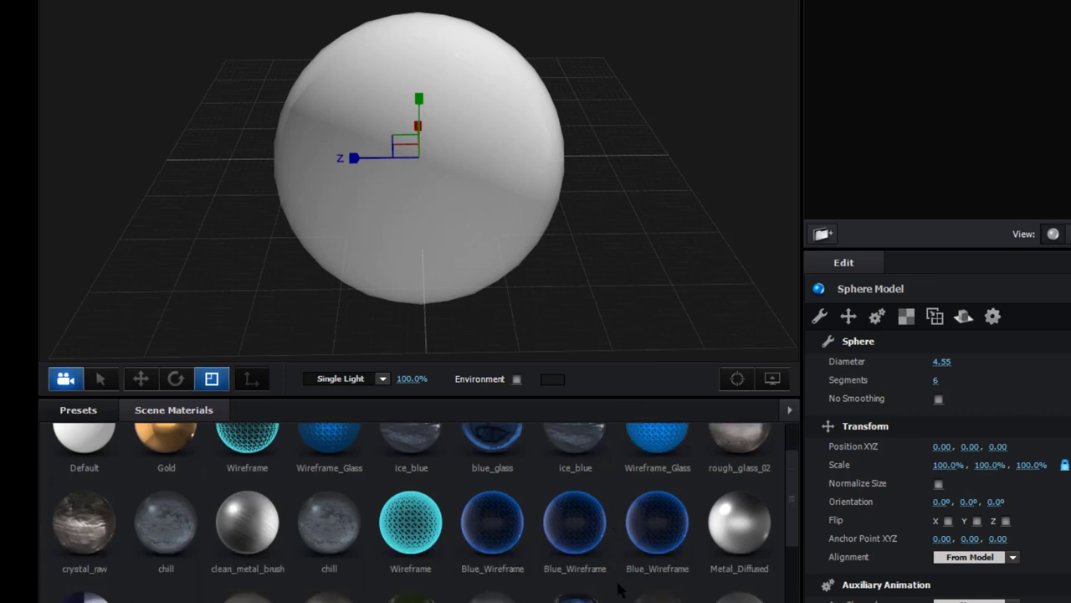
pyautogui.scroll(1, 620, 588)
pyautogui.scroll(-1, 619, 588)
pyautogui.scroll(-2, 619, 589)
pyautogui.scroll(-1, 619, 588)
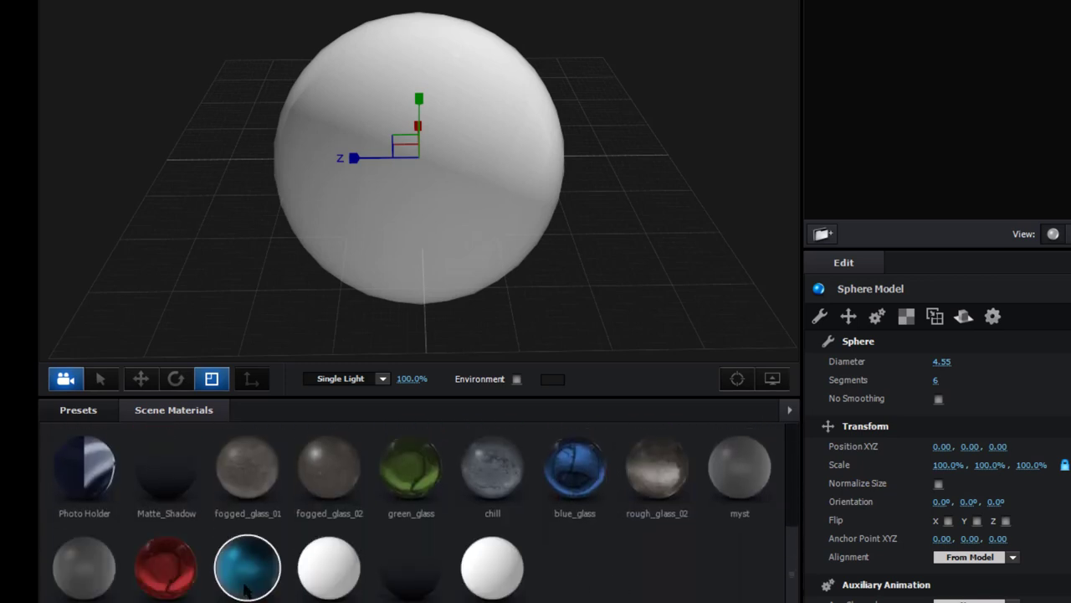
pyautogui.moveTo(245, 591); pyautogui.dragTo(411, 182)
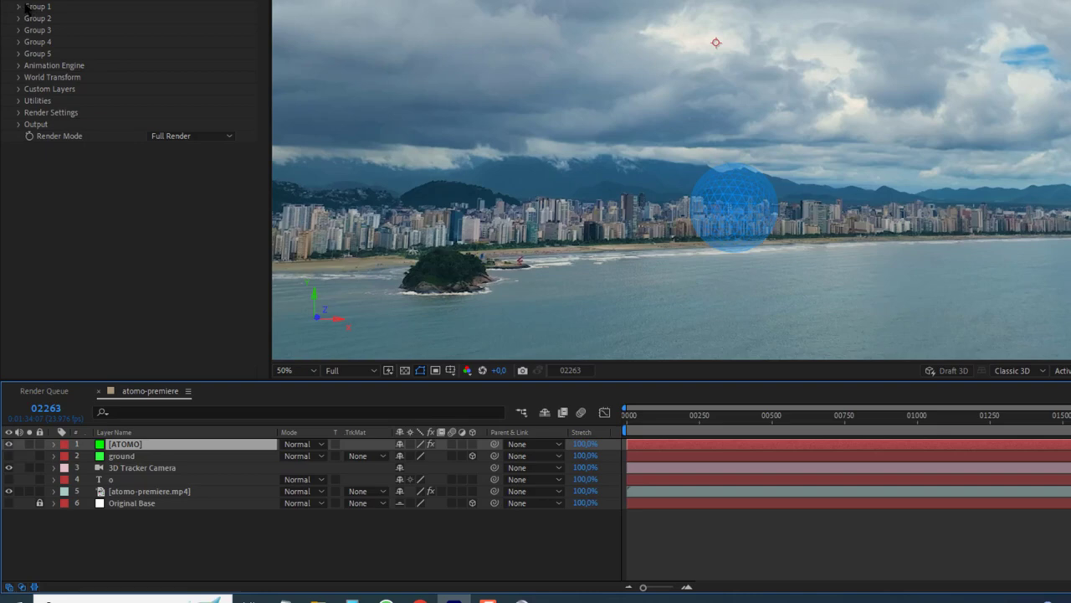
# Step: Create a Group 1 Null from Element's Group Utilities
pyautogui.click(19, 8)
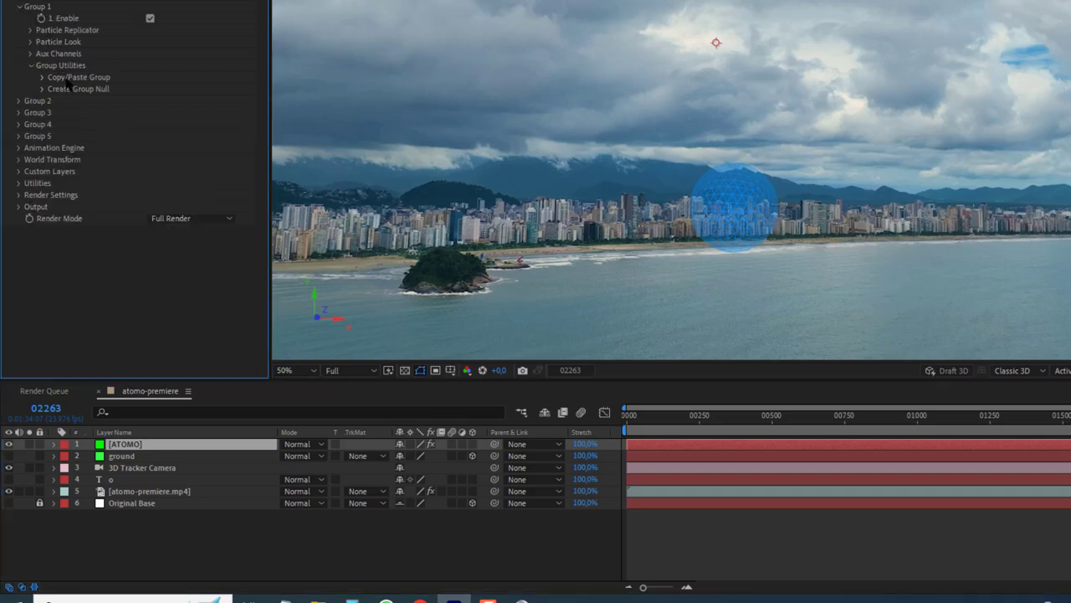
pyautogui.click(45, 90)
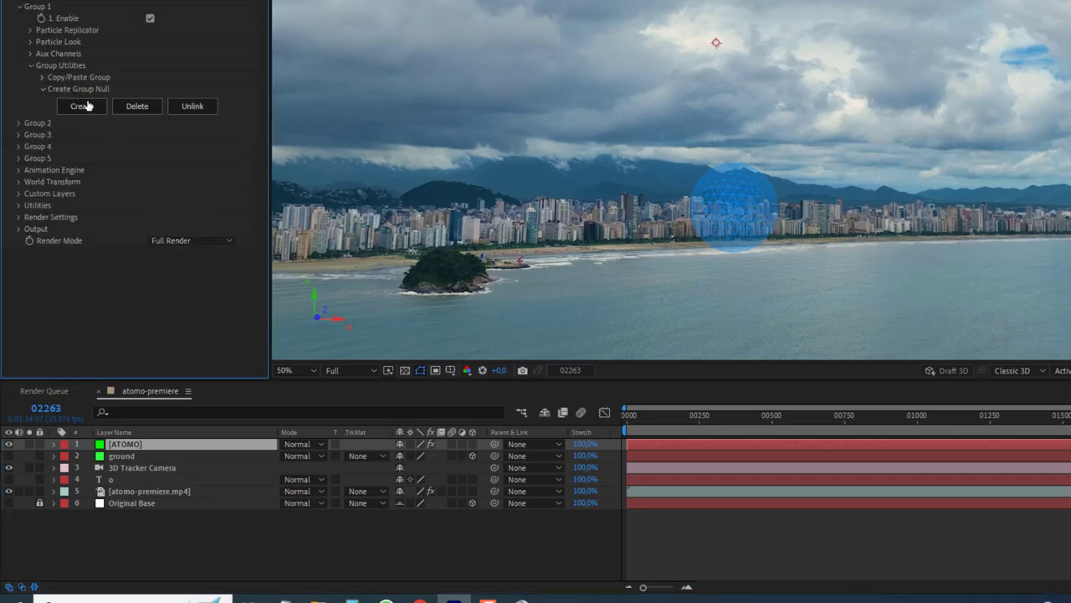
pyautogui.click(88, 105)
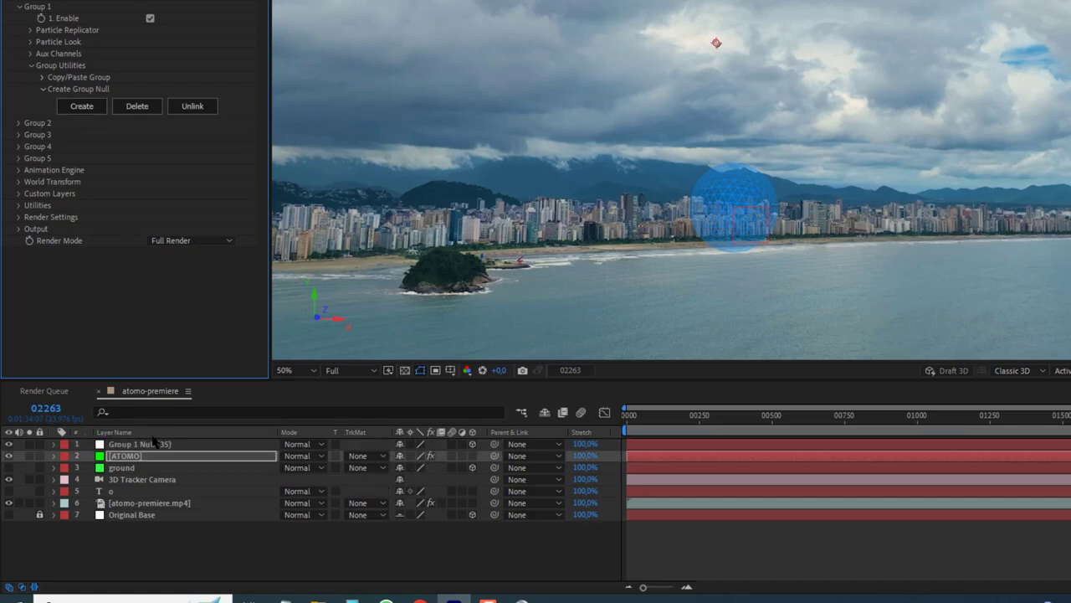
# Step: Move the Group 1 Null to position 1920, 465.8, 177.5, lifting the sphere into the sky
pyautogui.click(154, 444)
pyautogui.click(54, 444)
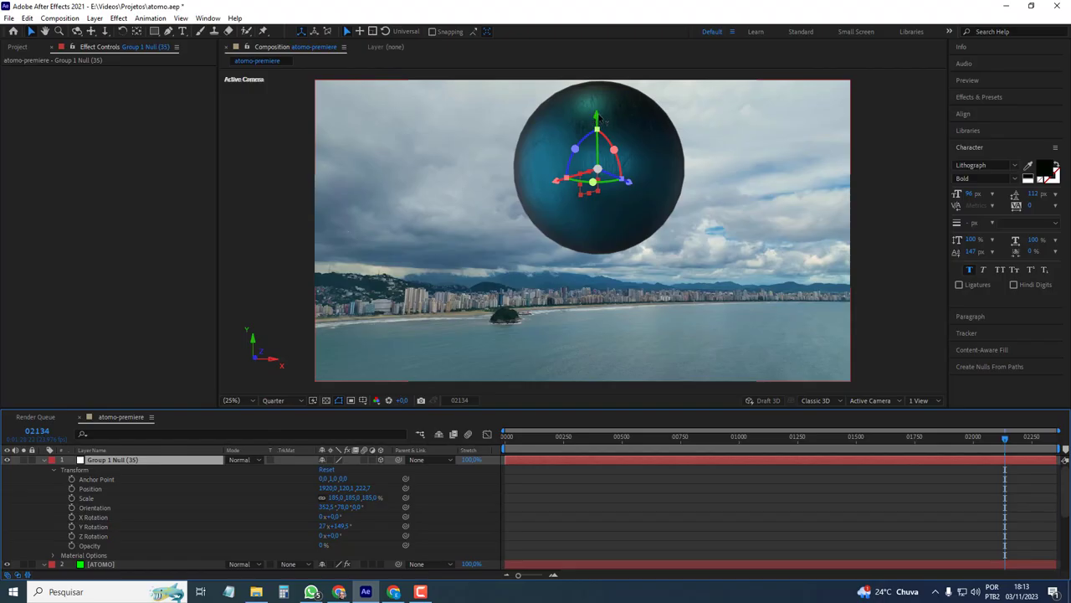
pyautogui.moveTo(601, 120); pyautogui.dragTo(609, 167)
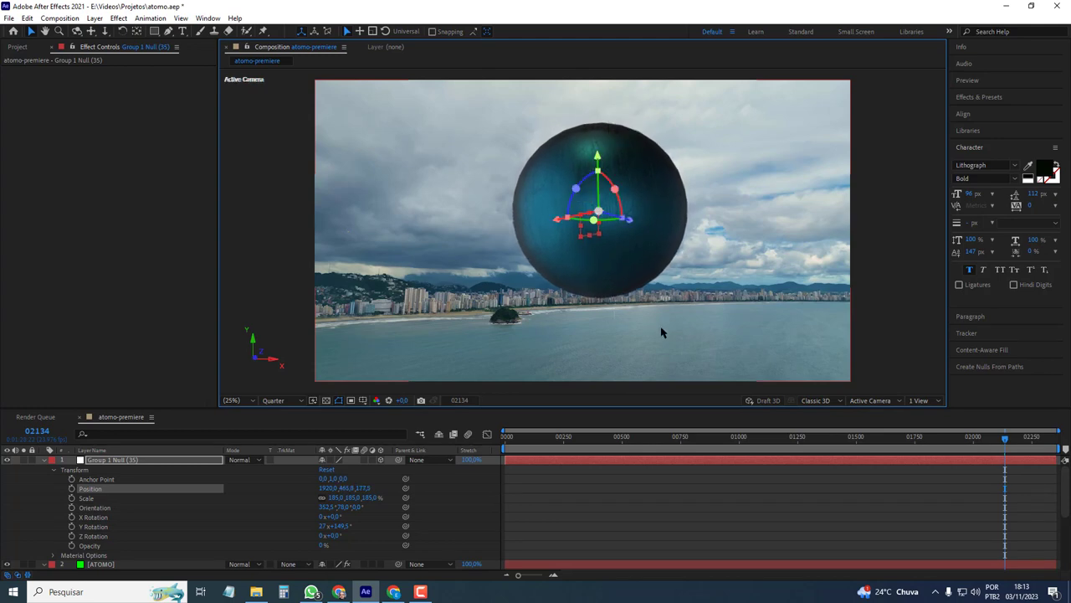
# Step: Zero the null's X, Y and Z Rotation at the first frame
pyautogui.moveTo(659, 338); pyautogui.dragTo(862, 459)
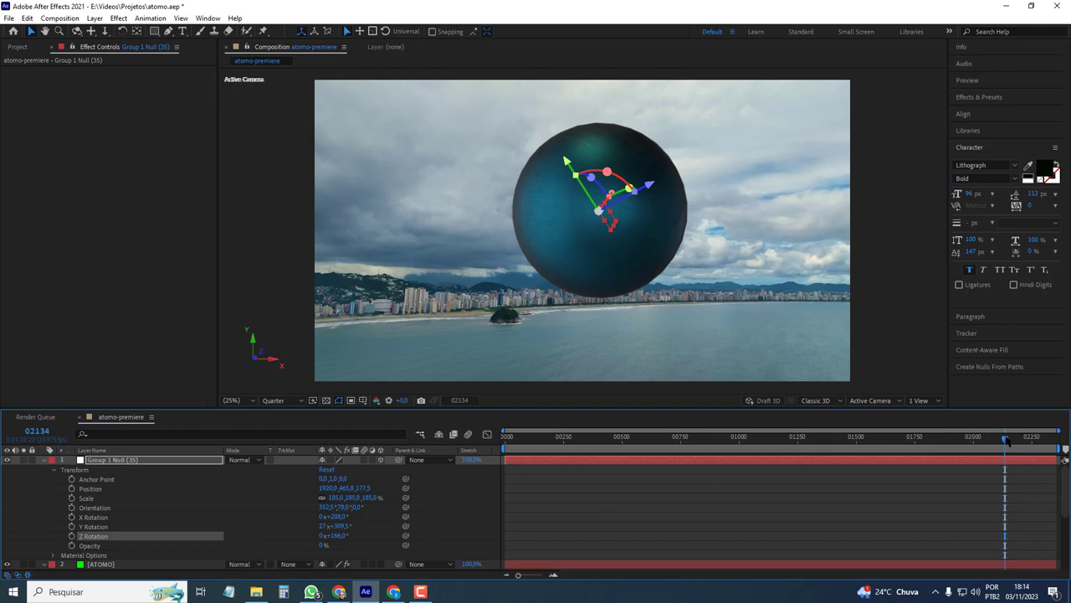
pyautogui.press('Home')
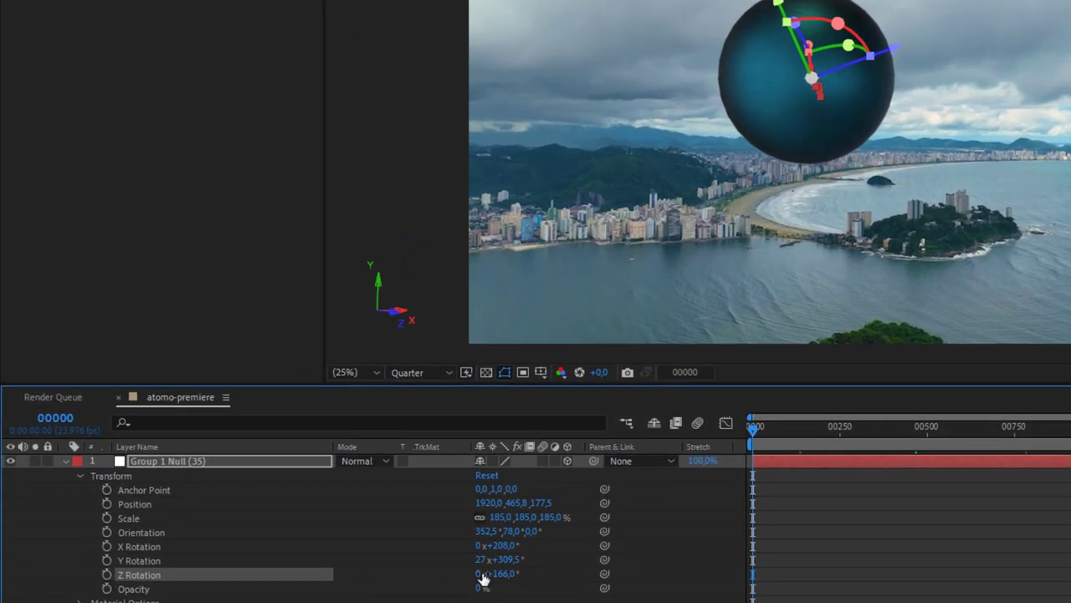
pyautogui.click(507, 559)
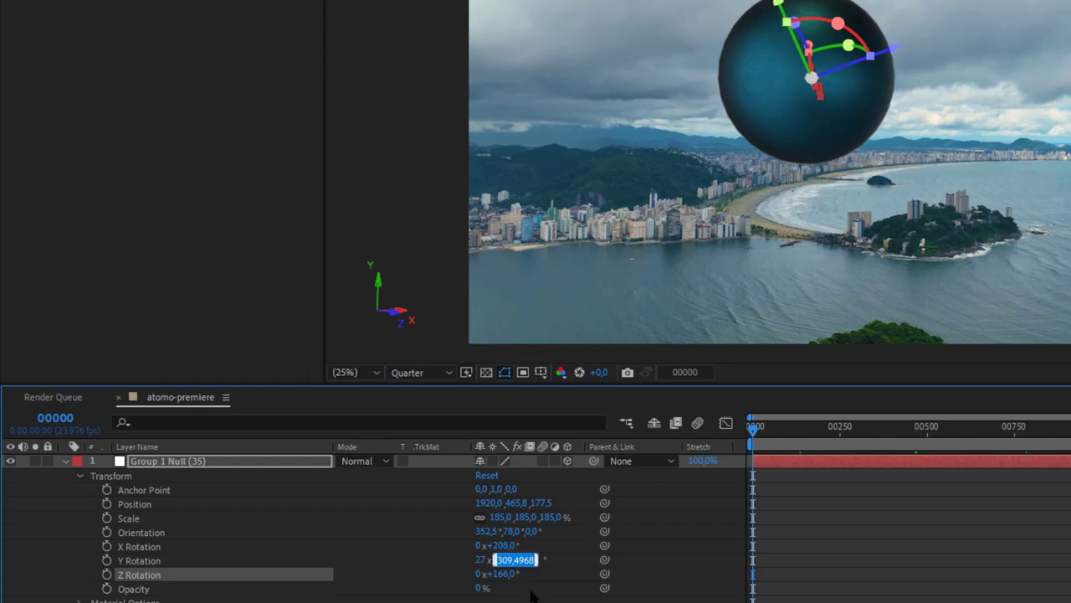
pyautogui.write('0')
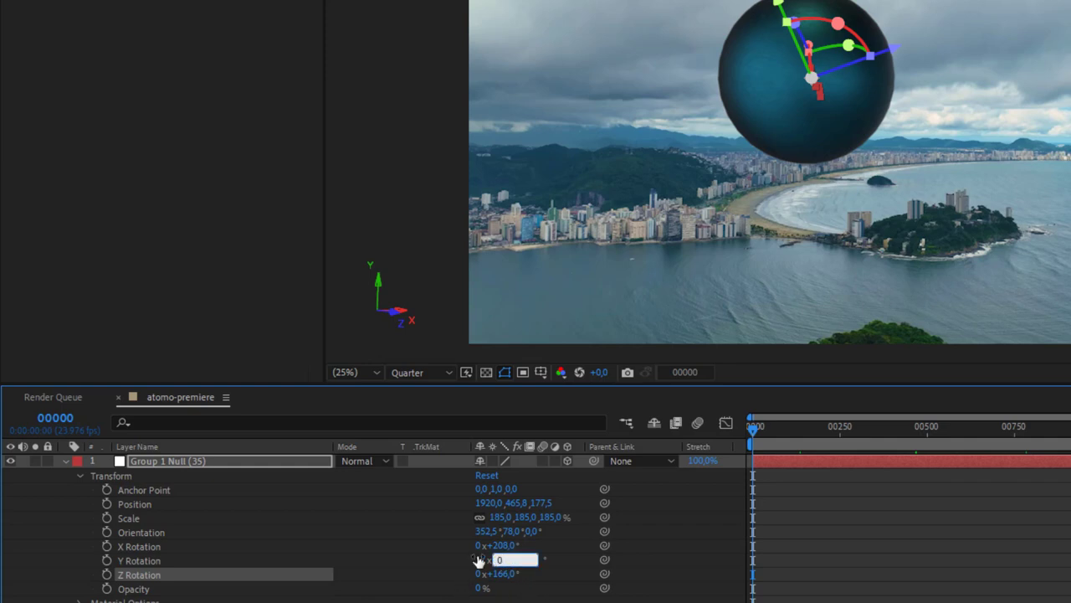
pyautogui.click(481, 560)
pyautogui.write('0')
pyautogui.hotkey('shift', 'Tab')
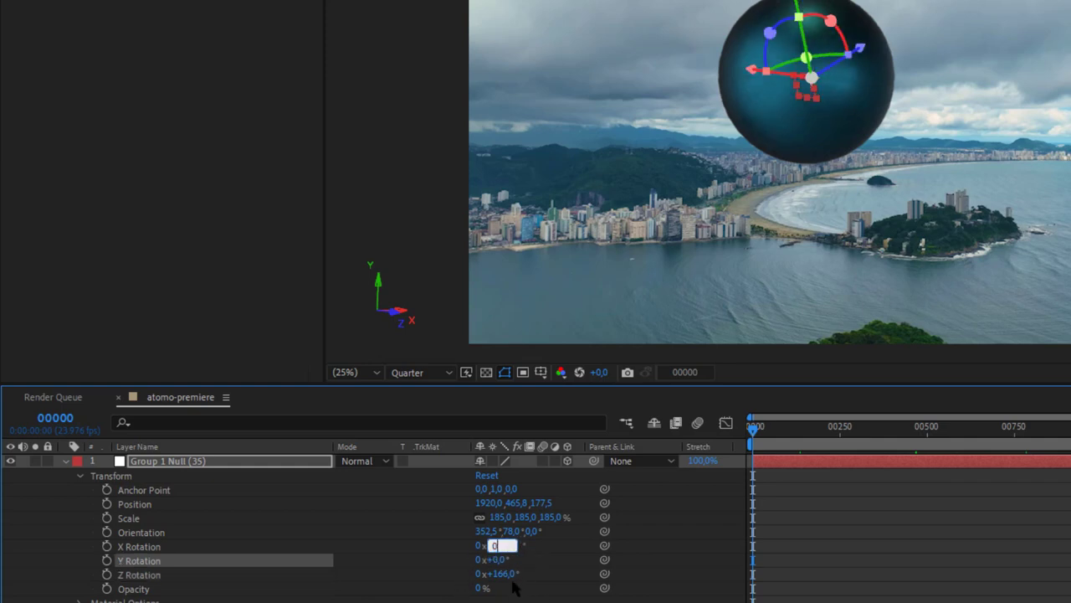
pyautogui.write('0')
pyautogui.press('Return')
pyautogui.click(502, 573)
pyautogui.write('0')
pyautogui.click(537, 586)
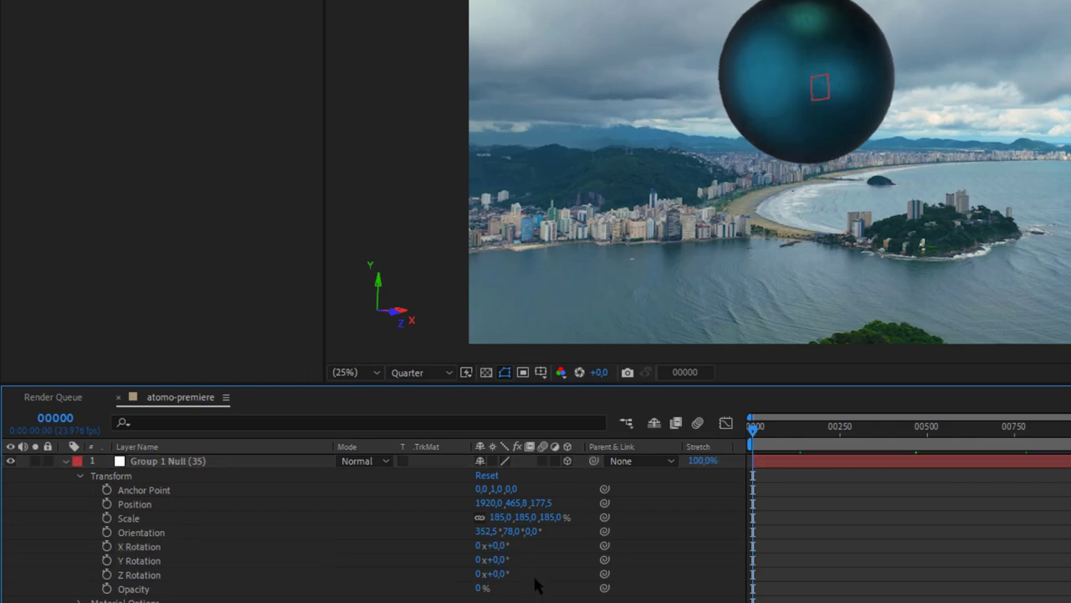
# Step: Keyframe X, Y and Z Rotation to reach 10 turns each by the end, then preview
pyautogui.click(106, 545)
pyautogui.click(107, 560)
pyautogui.click(106, 574)
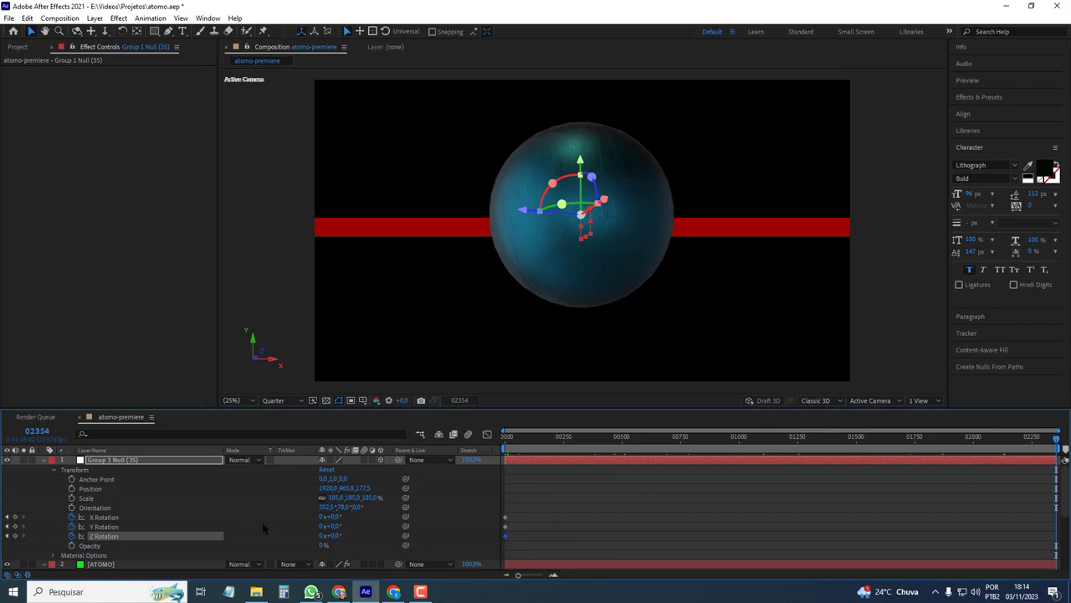
pyautogui.click(321, 517)
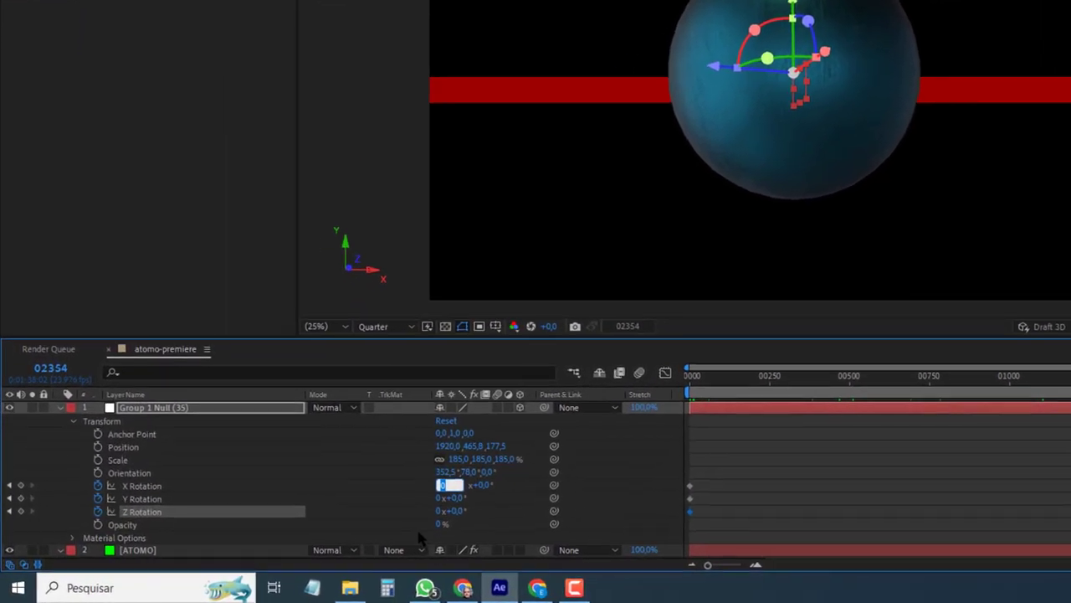
pyautogui.write('10')
pyautogui.click(439, 498)
pyautogui.write('10')
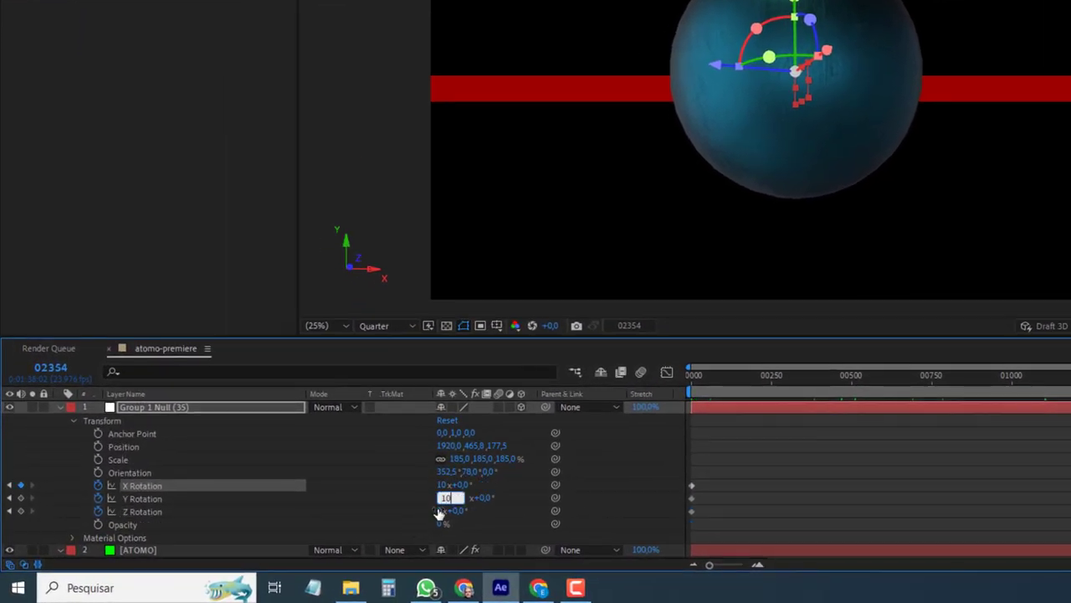
pyautogui.click(437, 511)
pyautogui.write('10')
pyautogui.click(693, 386)
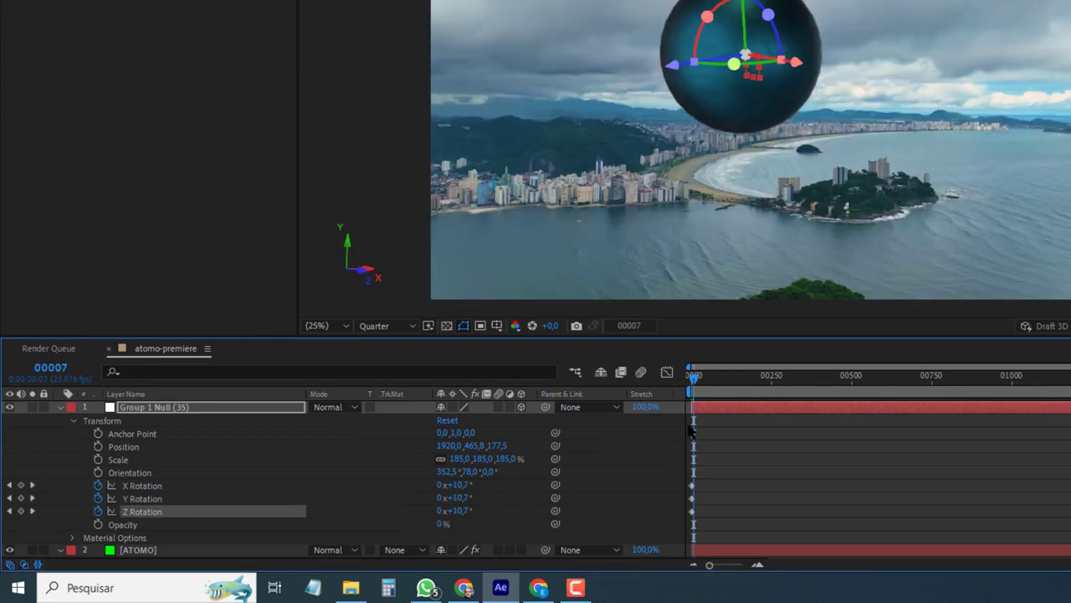
pyautogui.click(803, 452)
pyautogui.press('space')
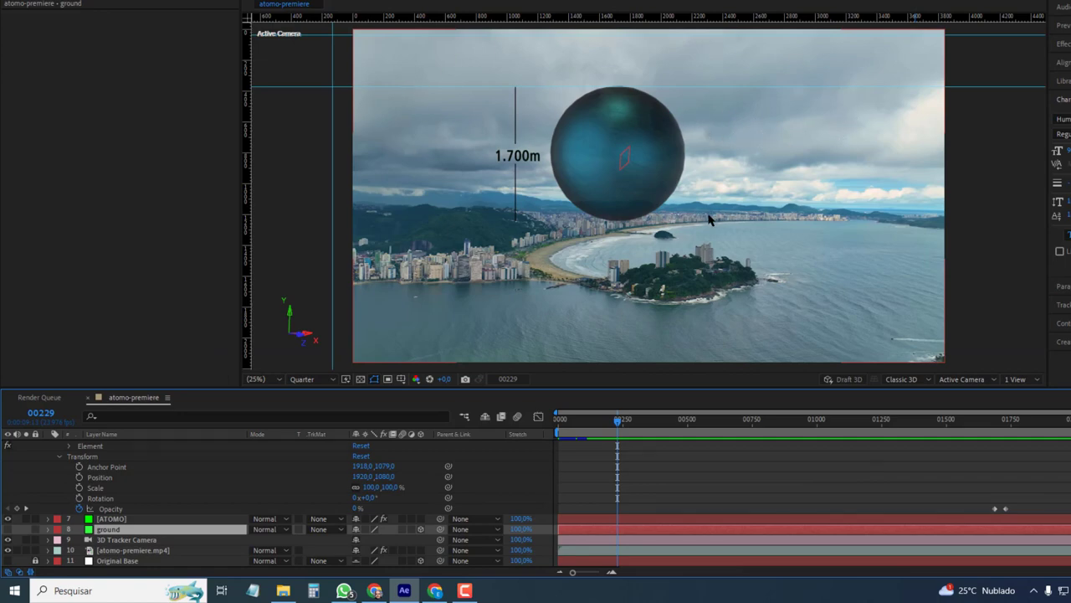
# Step: Duplicate the atomo-premiere.mp4 footage layer and move the copy to the top, covering the sphere
pyautogui.press('space')
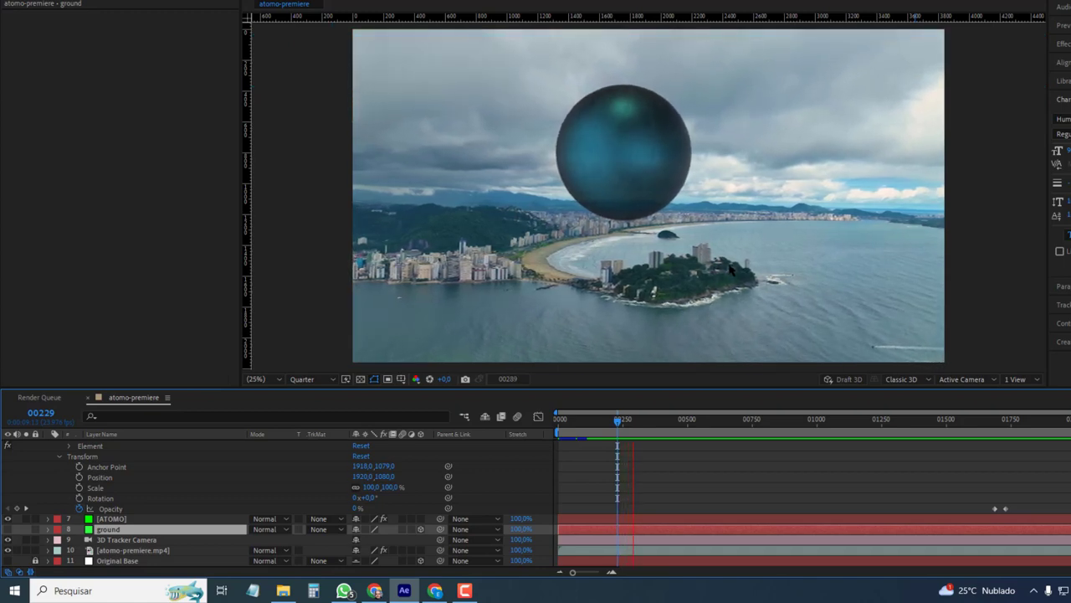
pyautogui.press('space')
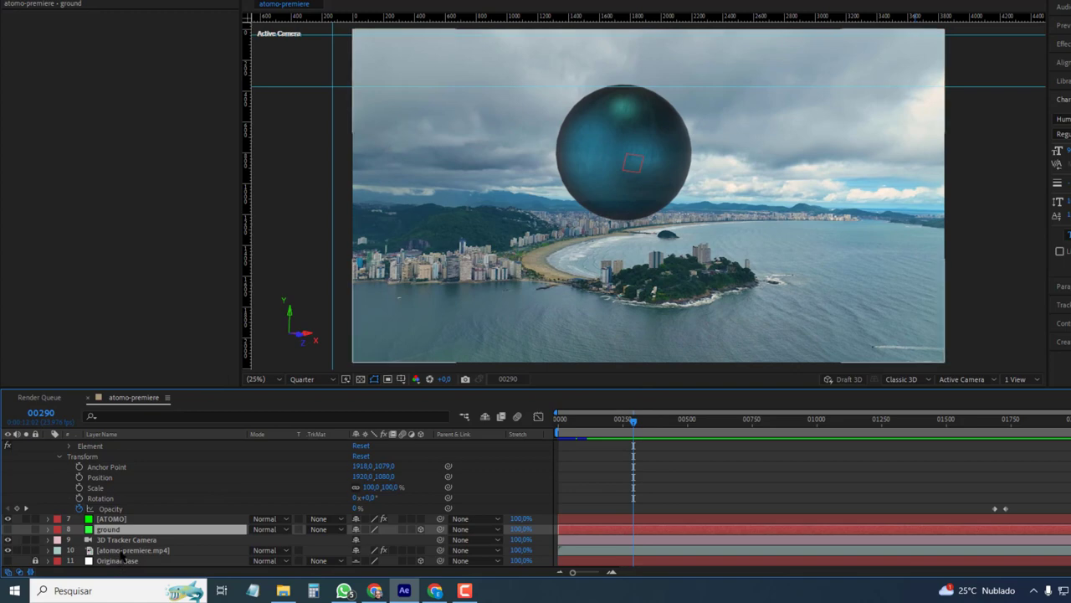
pyautogui.click(122, 551)
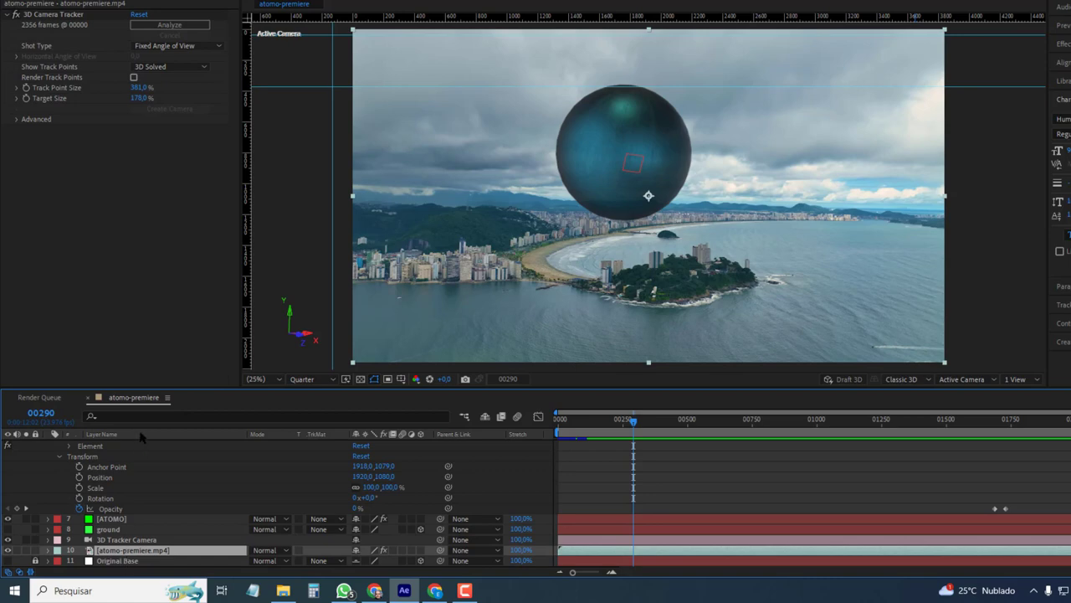
pyautogui.hotkey('ctrl', 'd')
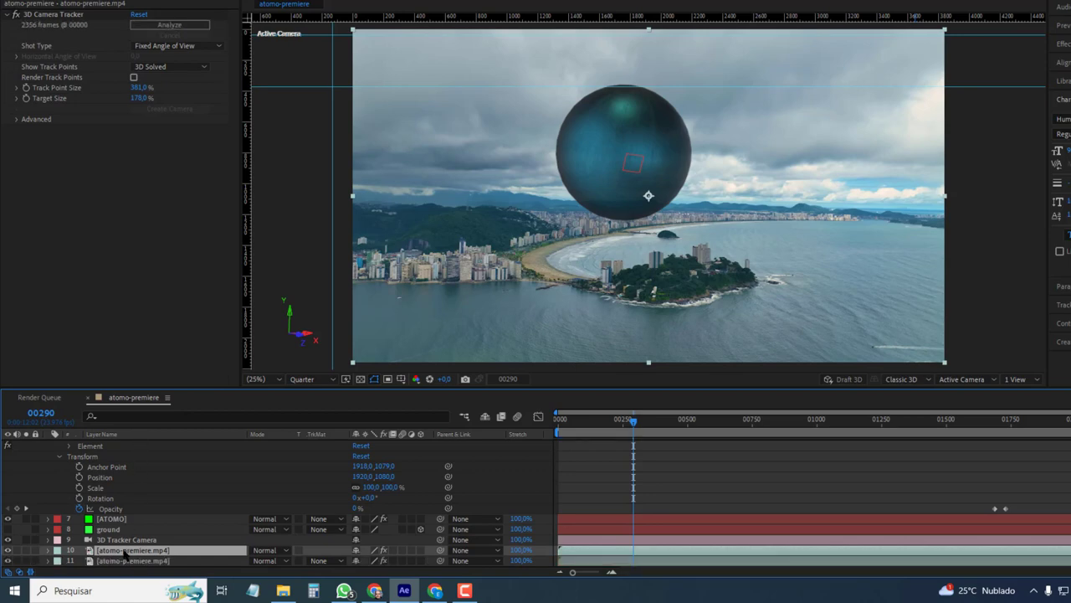
pyautogui.scroll(3, 115, 447)
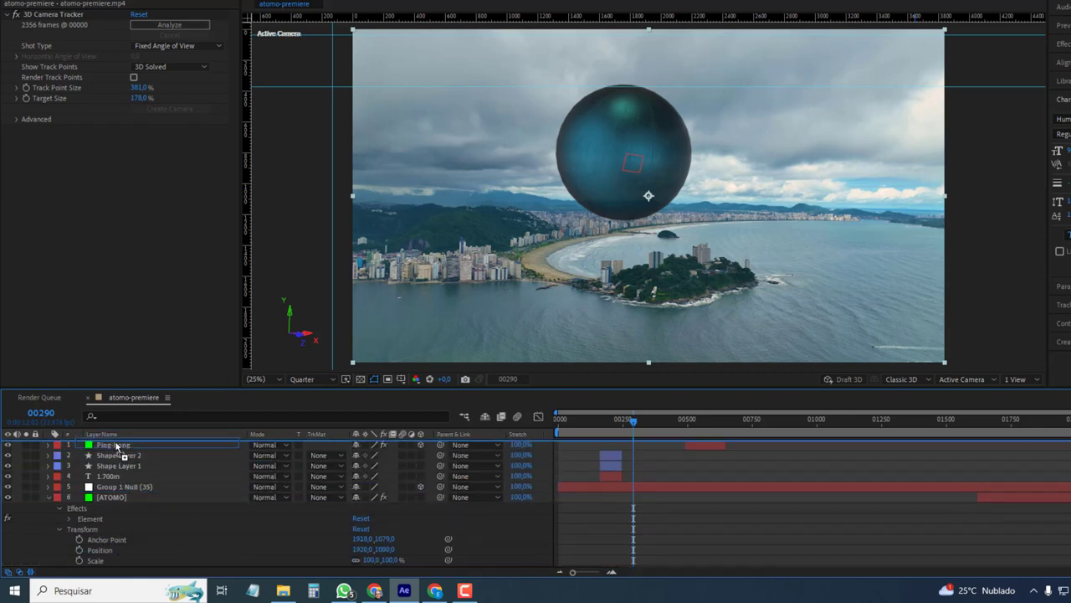
pyautogui.hotkey('ctrl', 'v')
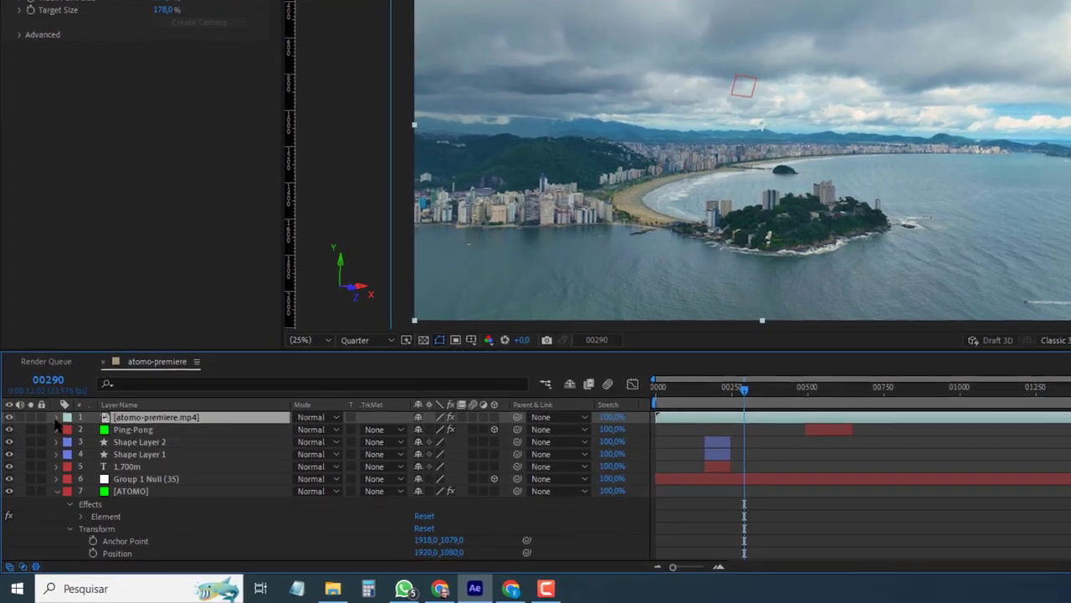
pyautogui.click(43, 460)
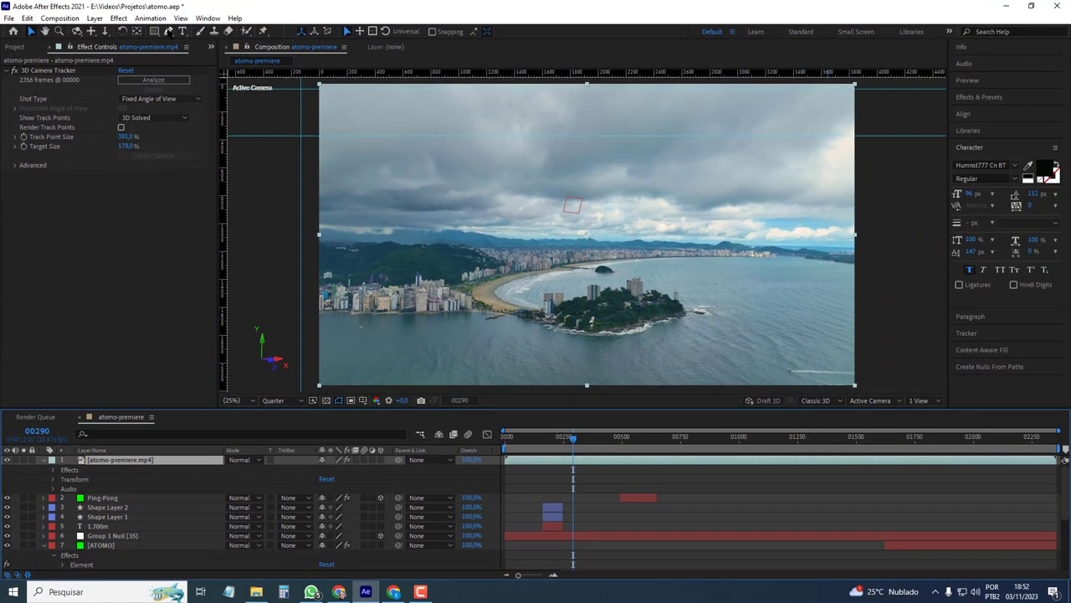
# Step: With the Pen tool, trace the mask along the sky's lower edge from the left side
pyautogui.click(168, 31)
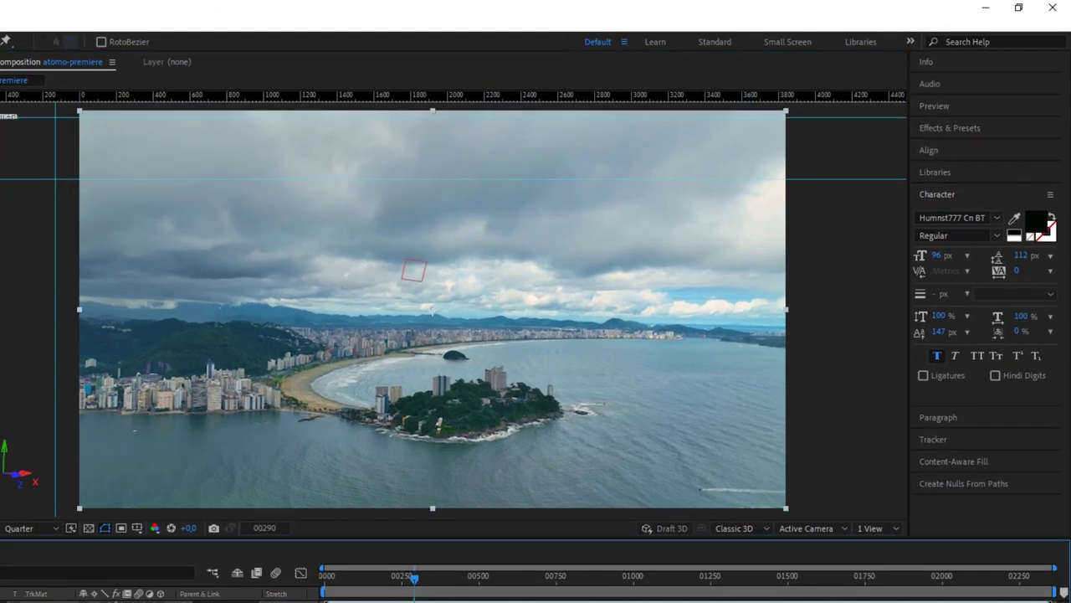
pyautogui.click(72, 195)
pyautogui.click(155, 179)
pyautogui.click(215, 193)
pyautogui.click(275, 178)
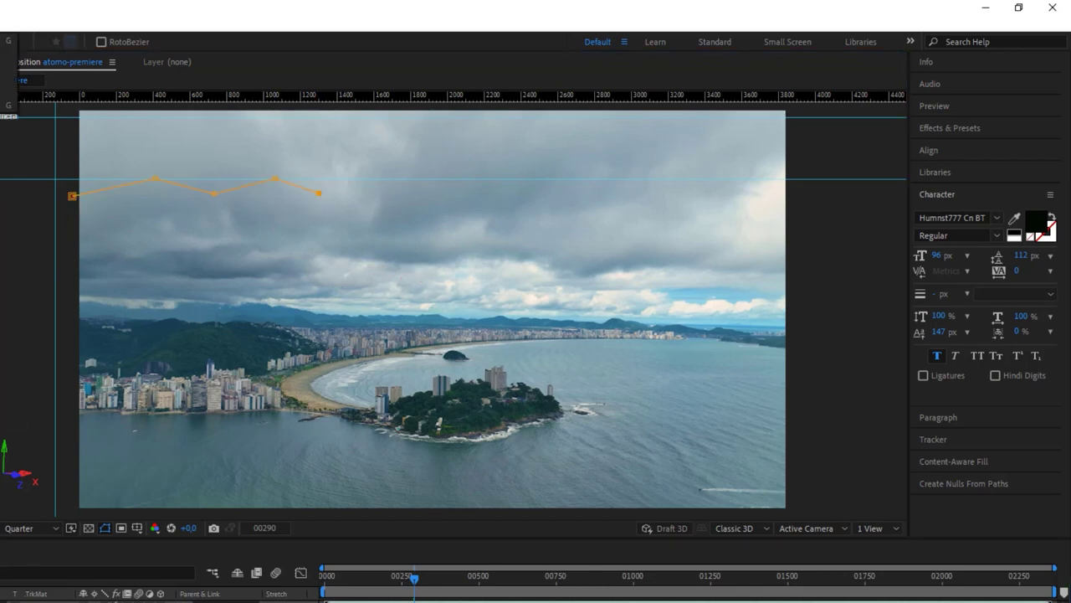
pyautogui.click(391, 188)
pyautogui.click(629, 194)
# Step: Continue the mask across the right sky and top edge, close it, and reveal Mask 1
pyautogui.click(689, 191)
pyautogui.click(756, 177)
pyautogui.click(807, 168)
pyautogui.click(794, 107)
pyautogui.click(72, 106)
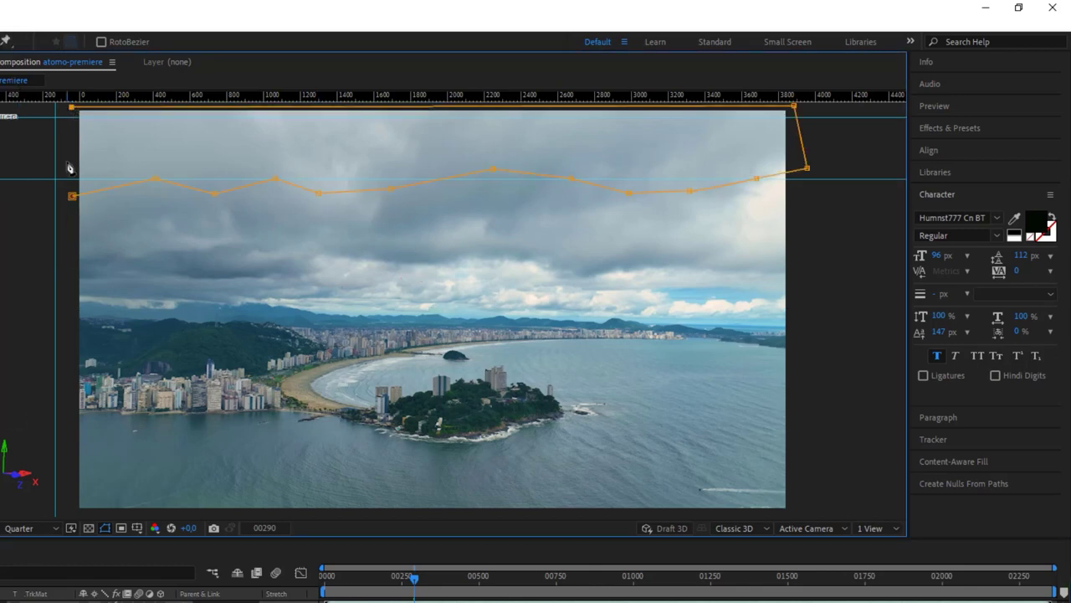
pyautogui.click(72, 196)
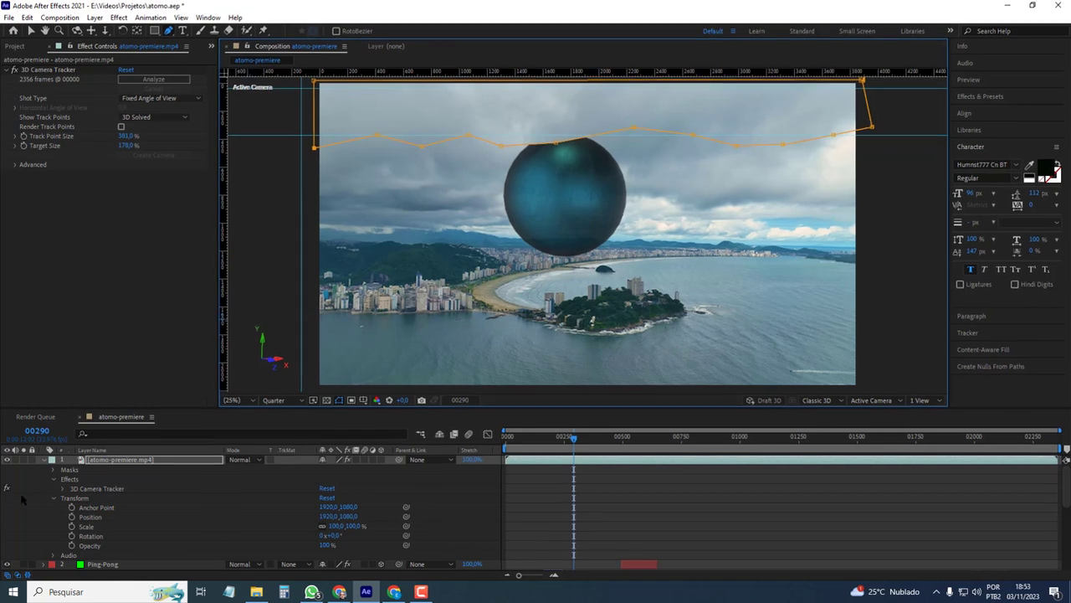
pyautogui.click(54, 469)
pyautogui.click(59, 479)
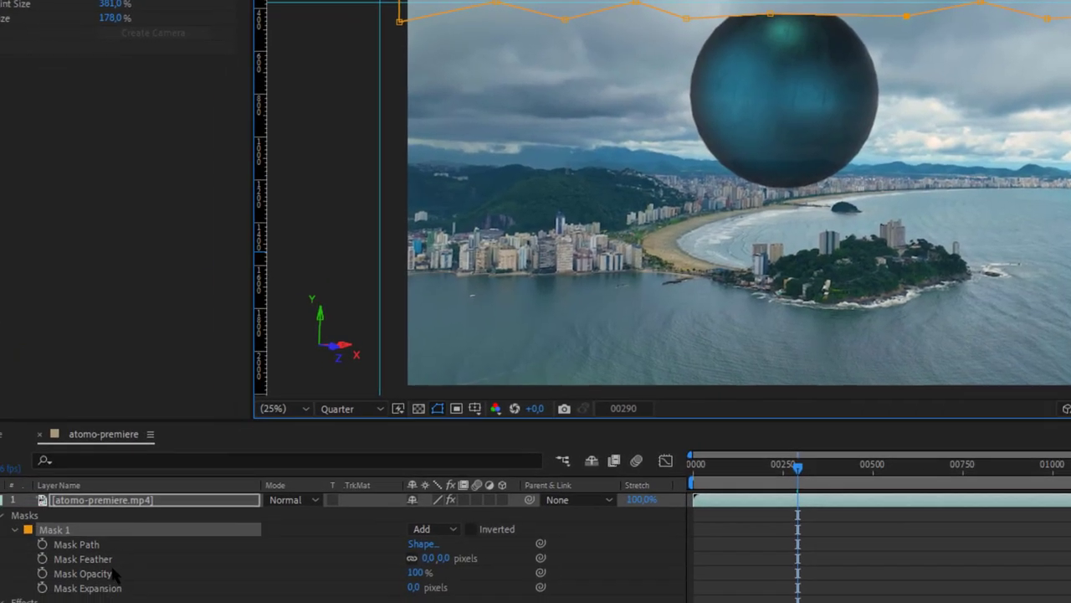
# Step: Feather the sky mask to about 64 px and fit two vertices to the sphere's top edge
pyautogui.click(125, 549)
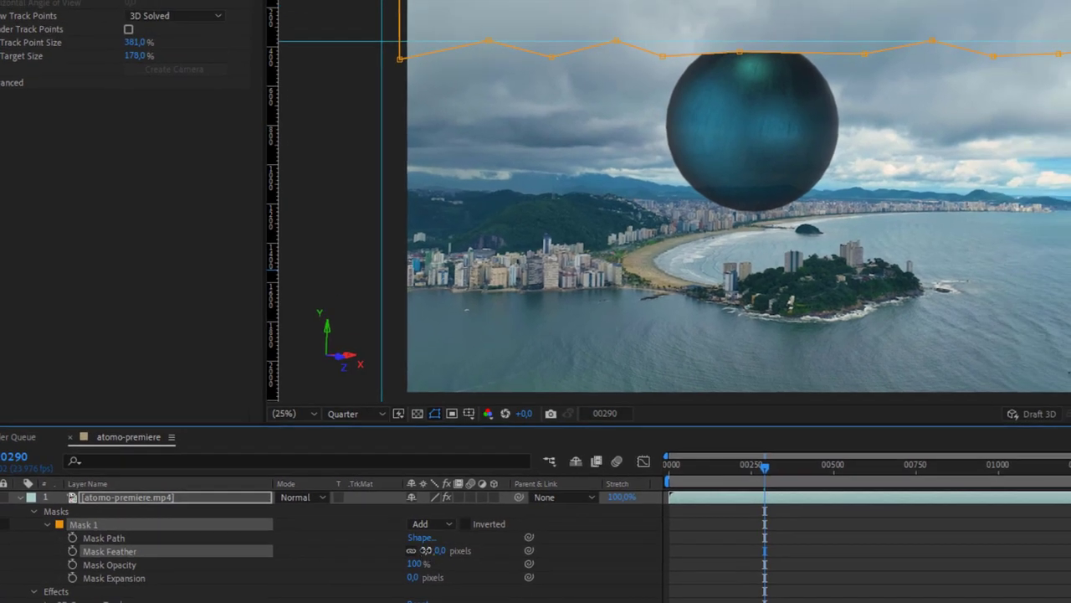
pyautogui.moveTo(436, 550); pyautogui.dragTo(469, 549)
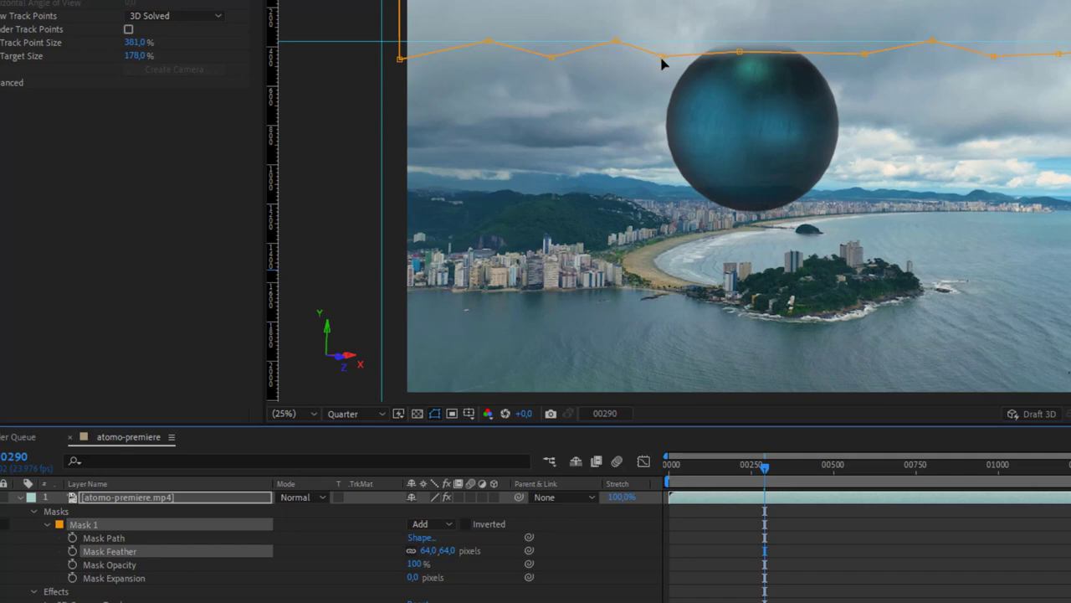
pyautogui.moveTo(662, 59); pyautogui.dragTo(663, 70)
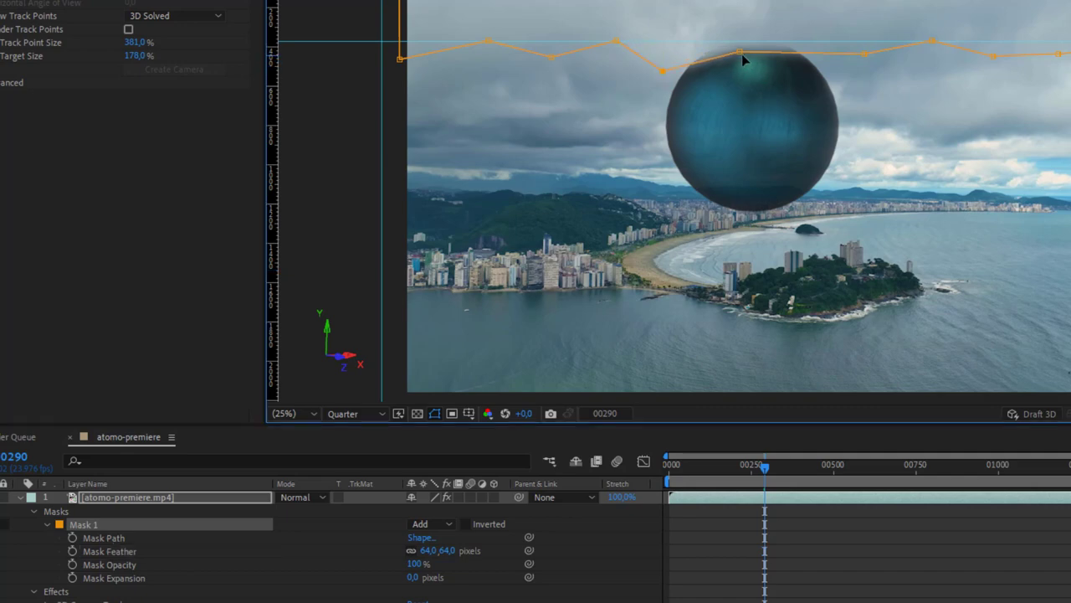
pyautogui.moveTo(742, 55); pyautogui.dragTo(746, 57)
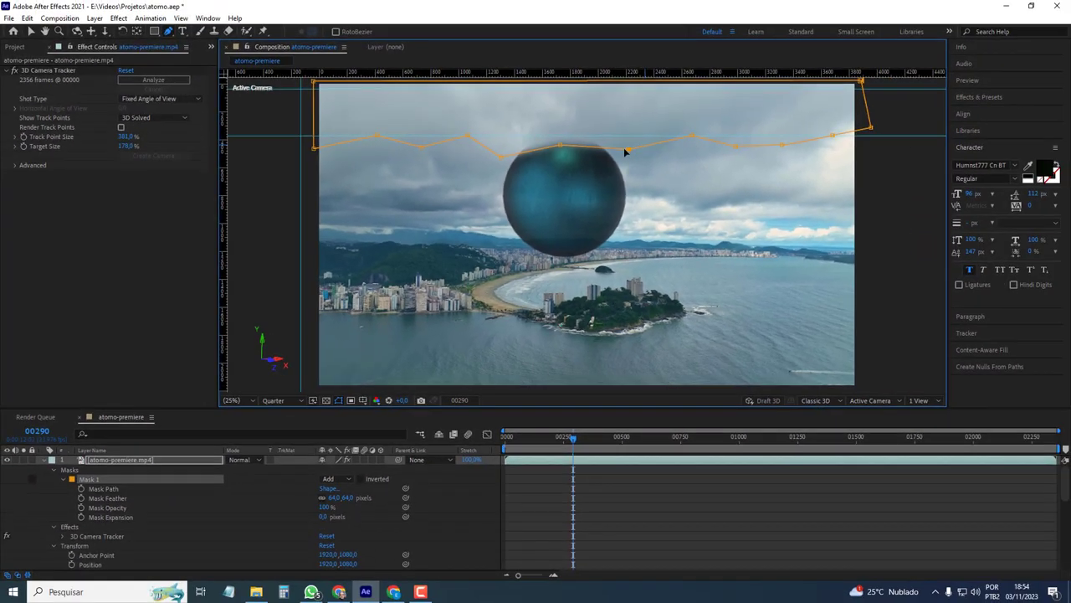
pyautogui.click(104, 488)
pyautogui.press('space')
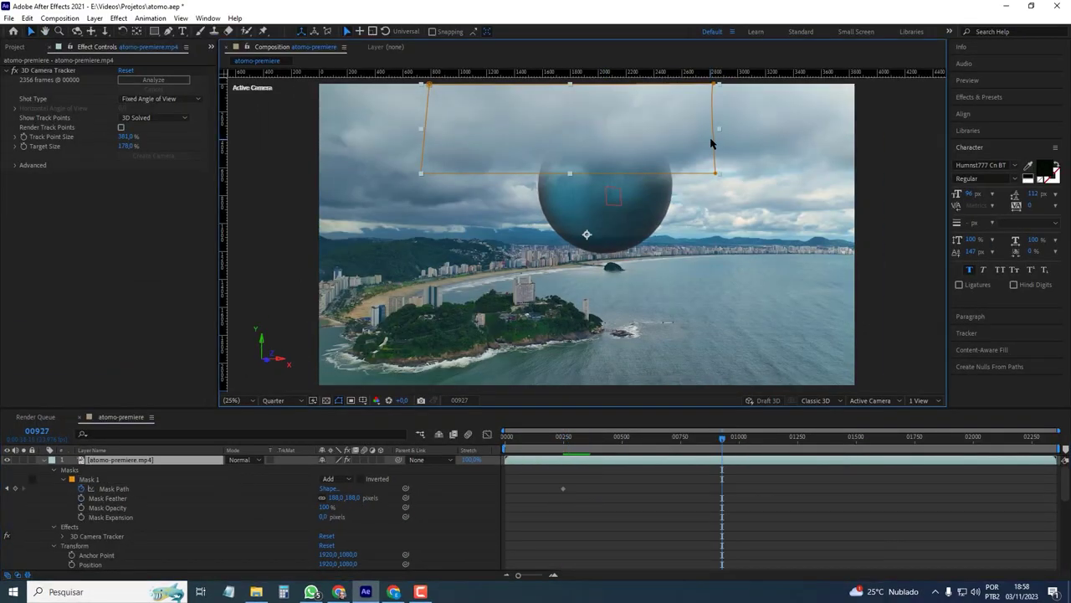
# Step: Reshape the sky mask's left edge and corners to follow the sky at the current frame
pyautogui.moveTo(427, 113); pyautogui.dragTo(433, 111)
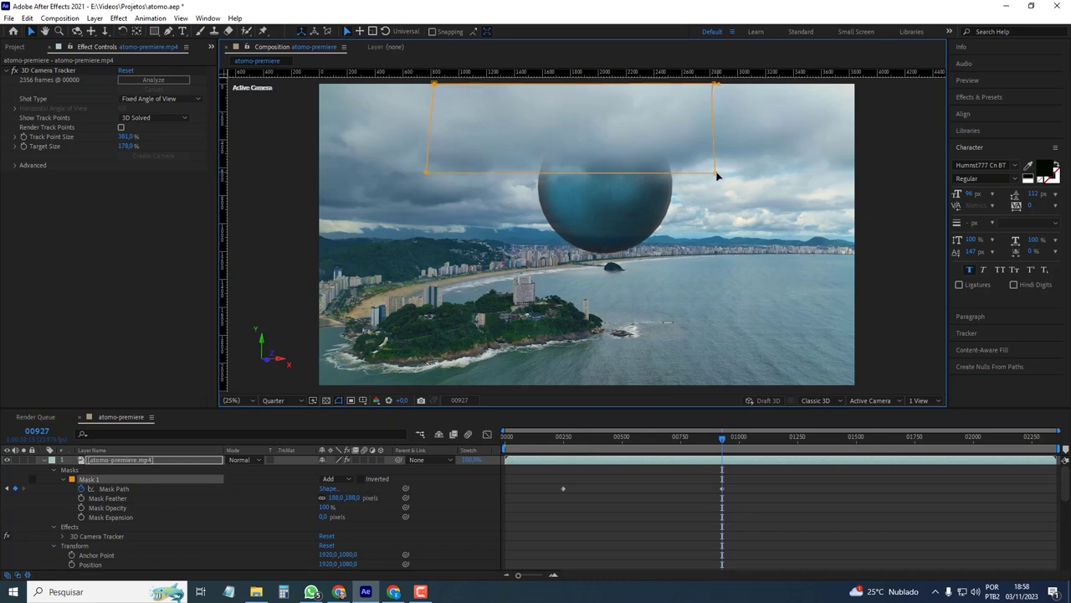
pyautogui.moveTo(716, 174); pyautogui.dragTo(743, 162)
pyautogui.moveTo(427, 173); pyautogui.dragTo(433, 159)
pyautogui.moveTo(714, 83); pyautogui.dragTo(777, 83)
pyautogui.moveTo(744, 162); pyautogui.dragTo(758, 153)
# Step: Move to later frames (00927, 01417) and refit the mask's lower corners for new keyframes
pyautogui.click(770, 436)
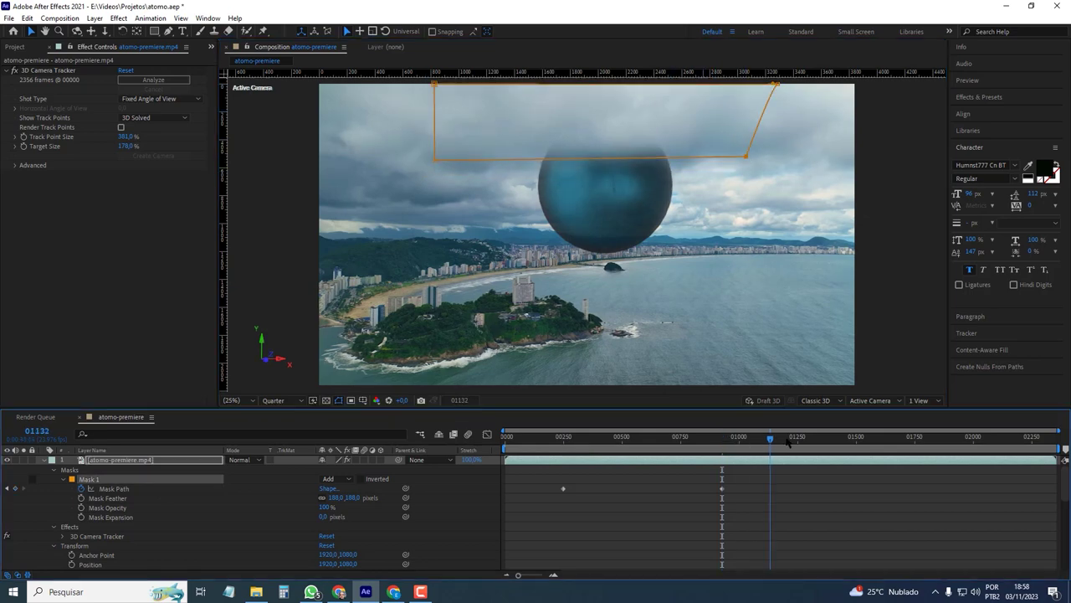
pyautogui.click(837, 436)
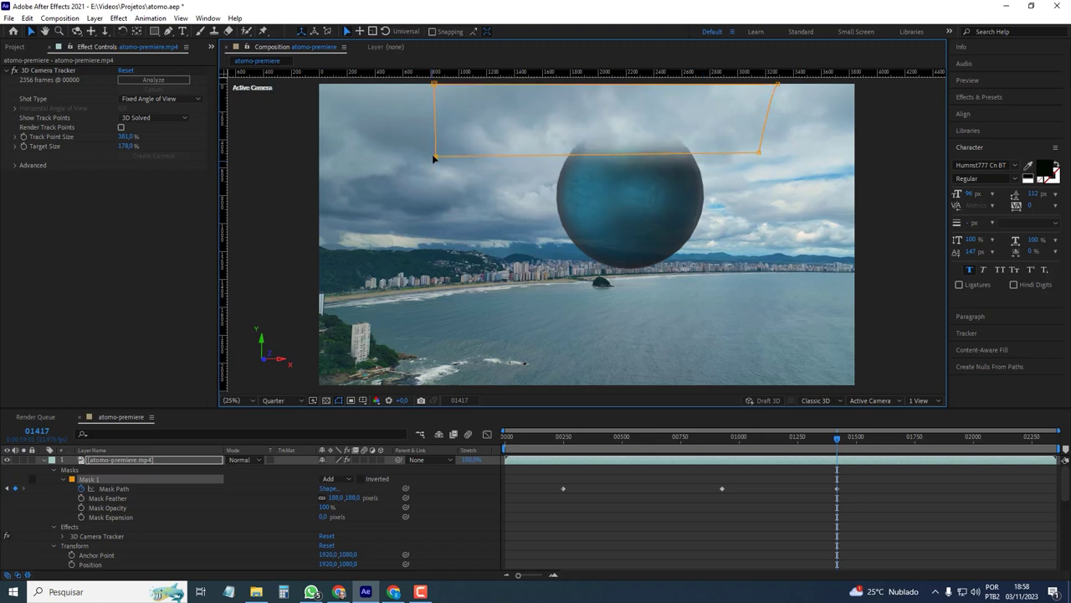
pyautogui.moveTo(435, 159); pyautogui.dragTo(428, 158)
pyautogui.moveTo(837, 436); pyautogui.dragTo(899, 437)
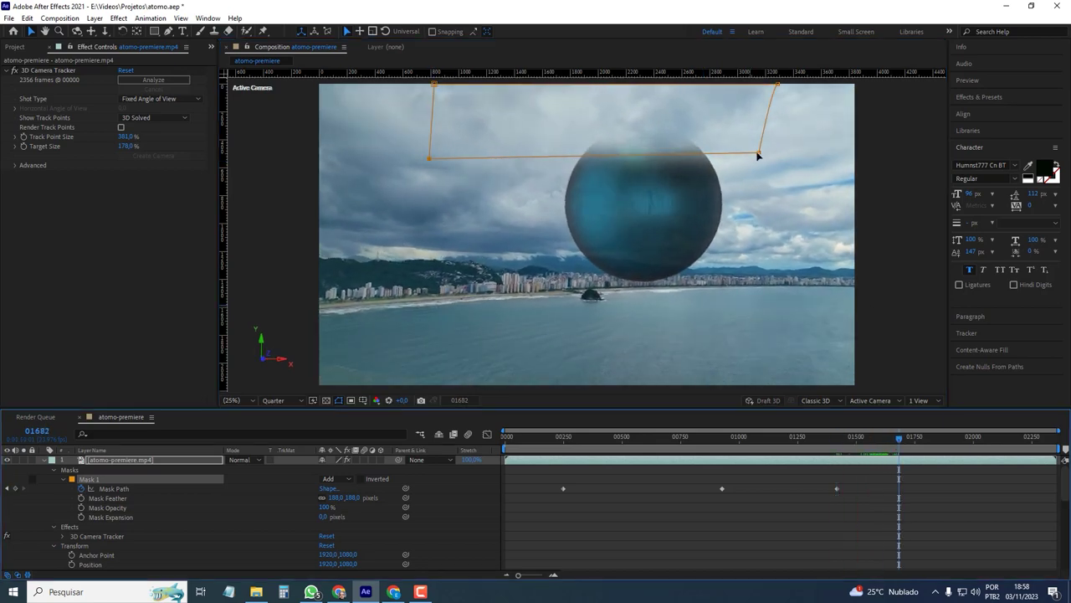